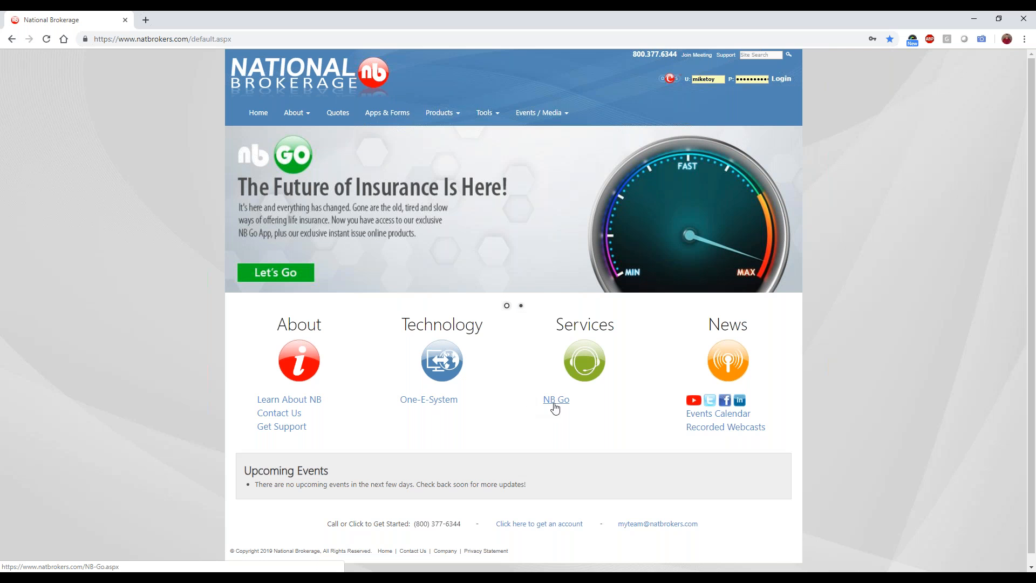
- From the home page, go to the dashboard and start a Life > Term > Fully Underwritten quote
click(281, 278)
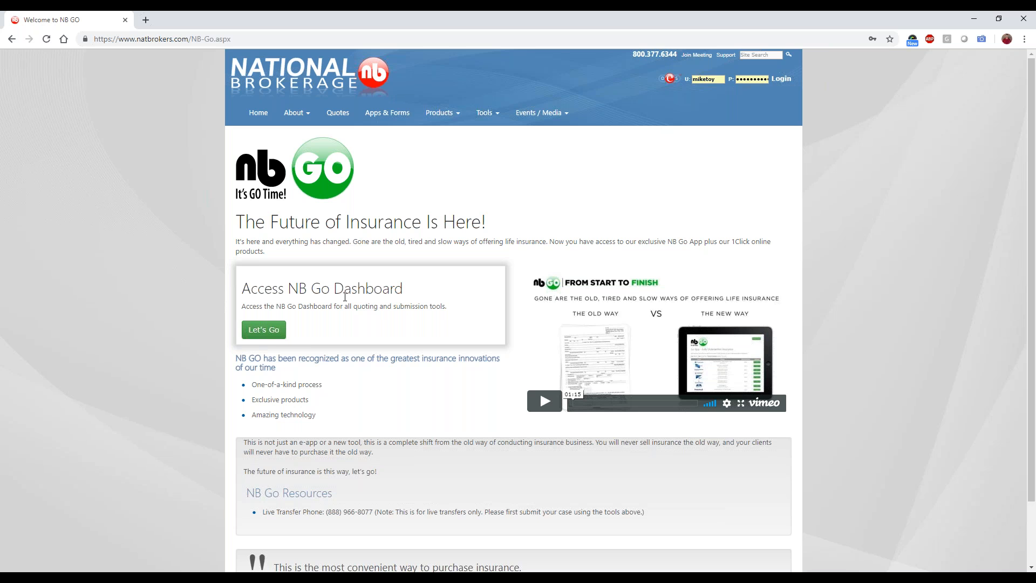
click(261, 331)
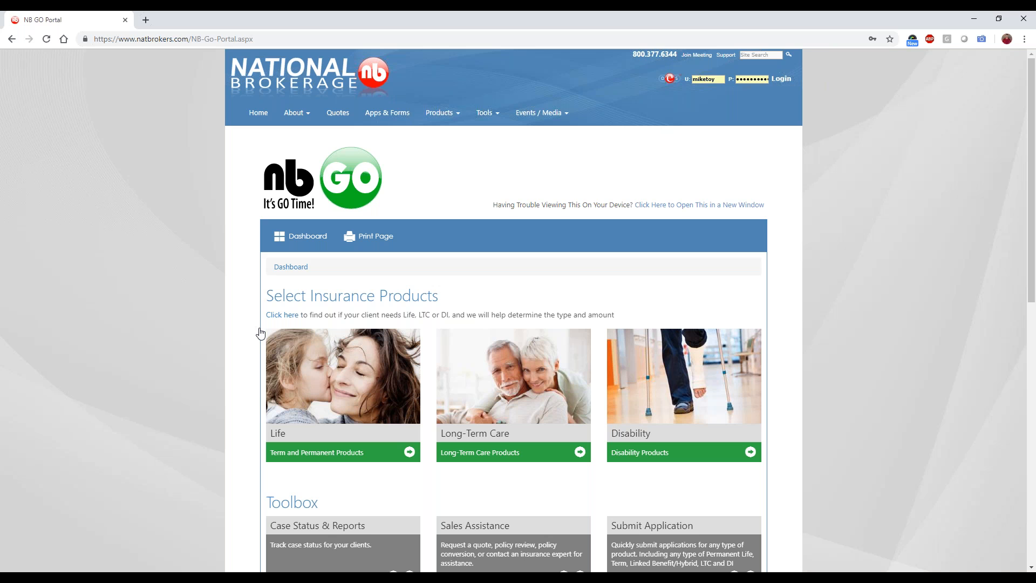
scroll(266, 326, down, 2)
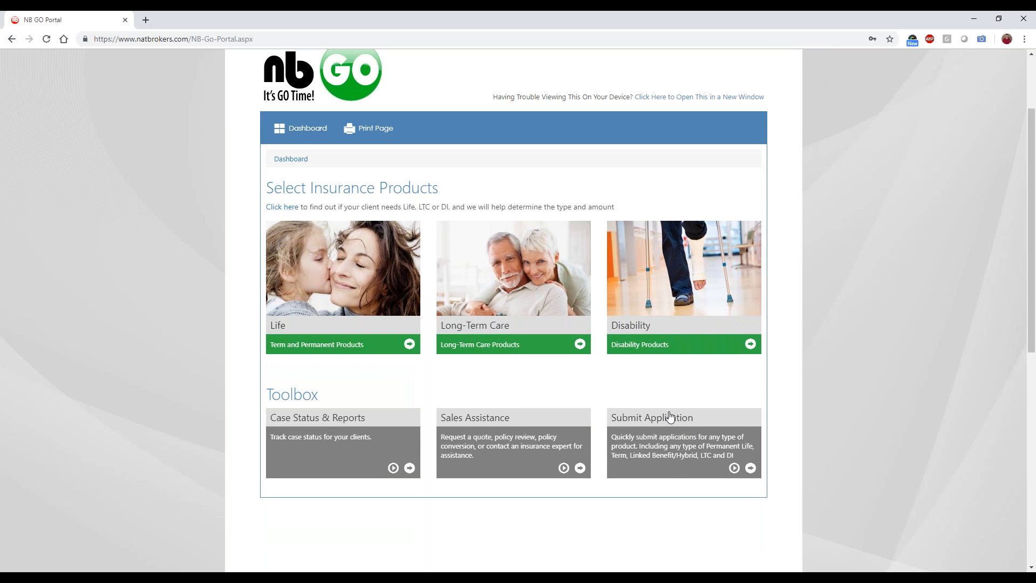
click(286, 279)
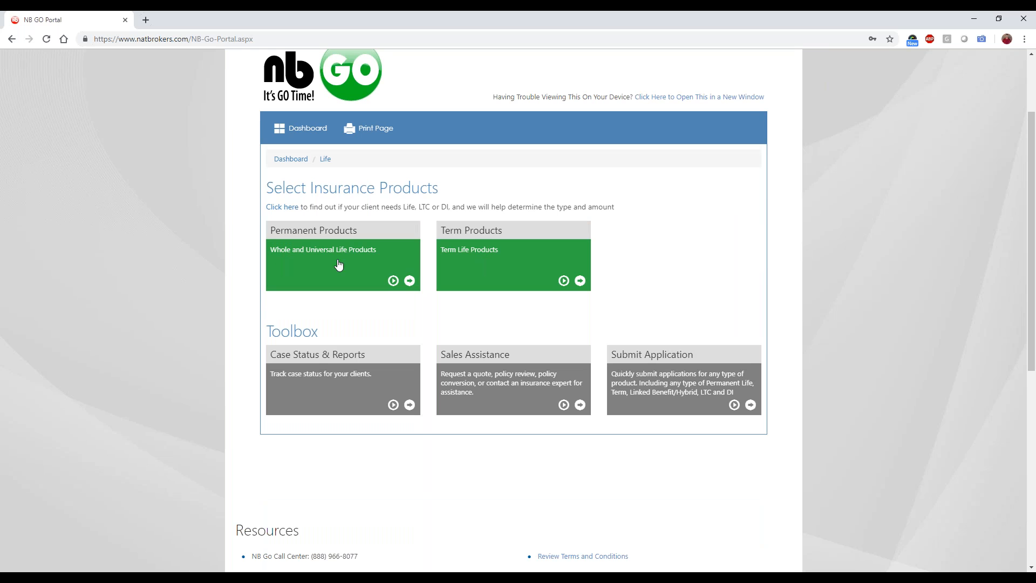
click(489, 268)
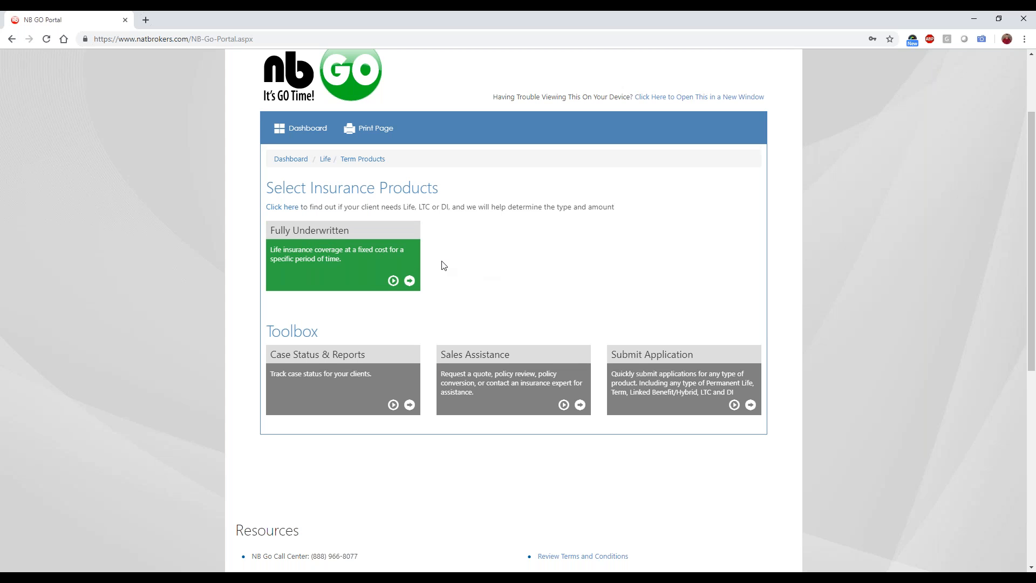
click(304, 259)
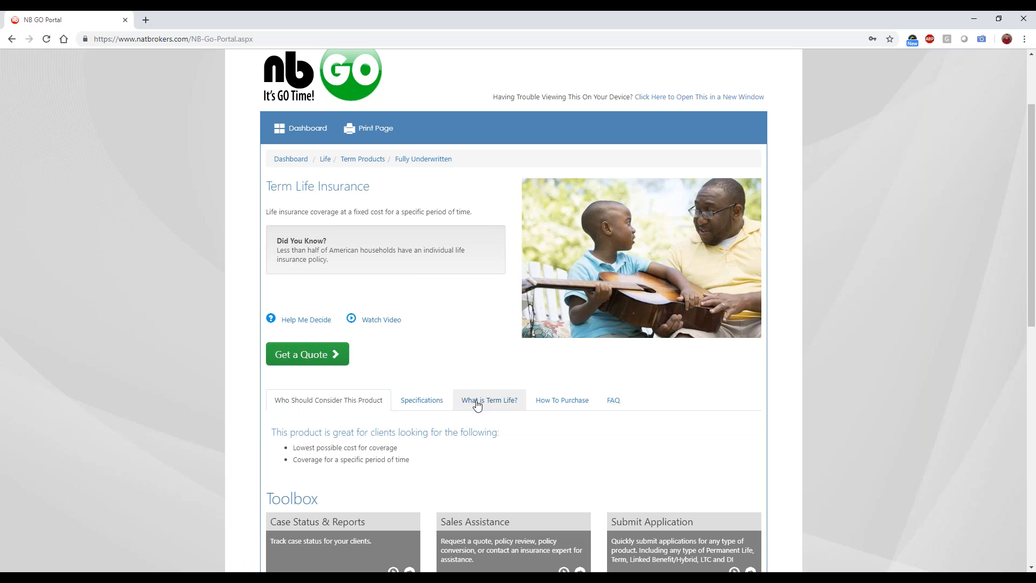
scroll(366, 428, down, 2)
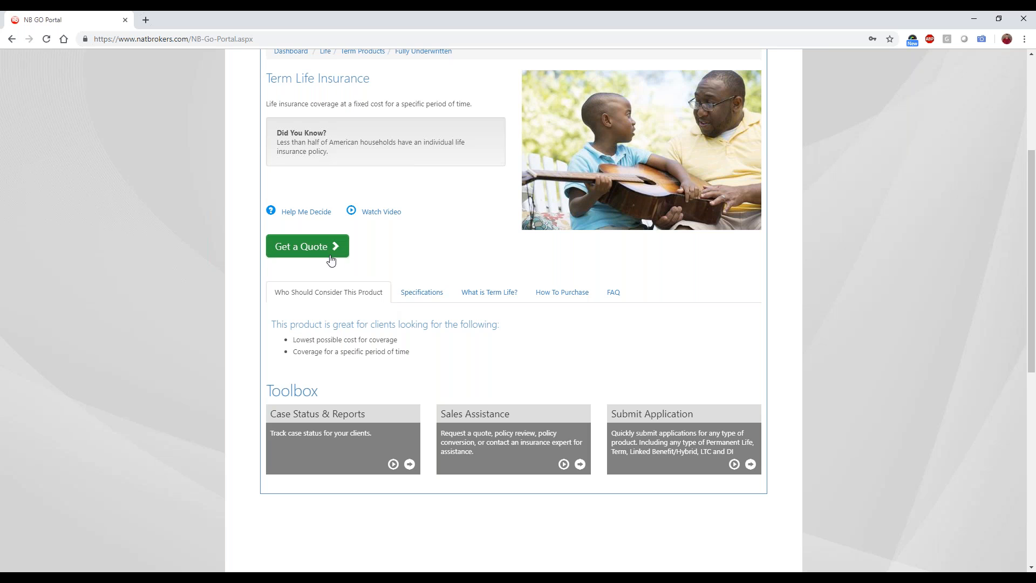
click(307, 246)
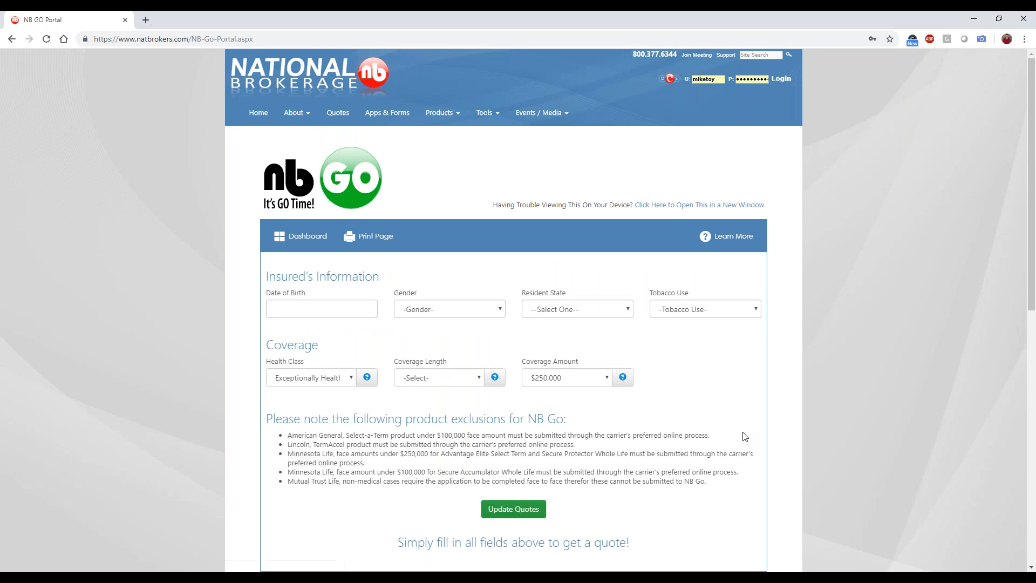
- Enter the insured's details: born 03/10/1979, Male, Idaho resident, does not use tobacco
click(273, 312)
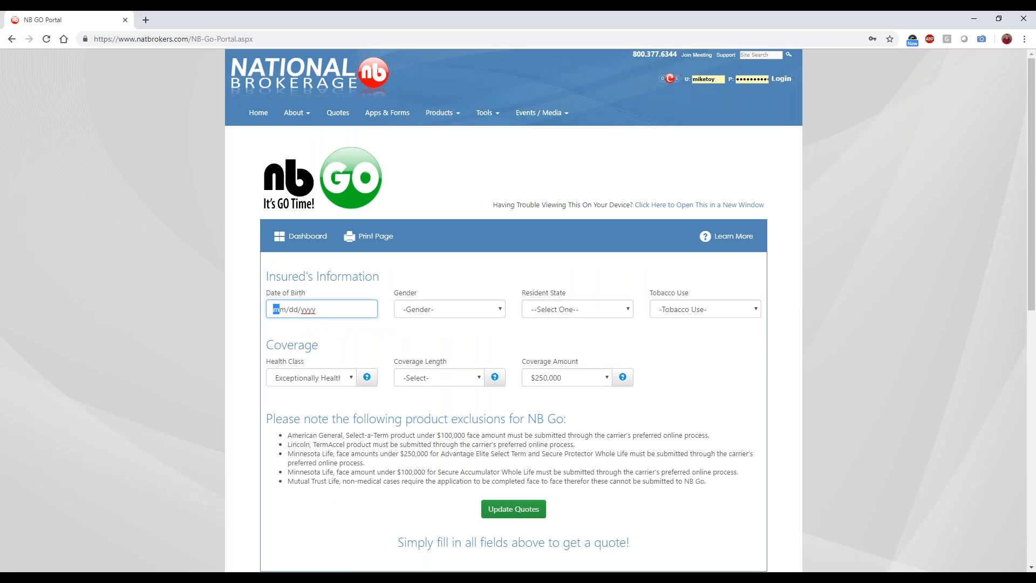
text(01)
key(BackSpace)
key(BackSpace)
text(03/)
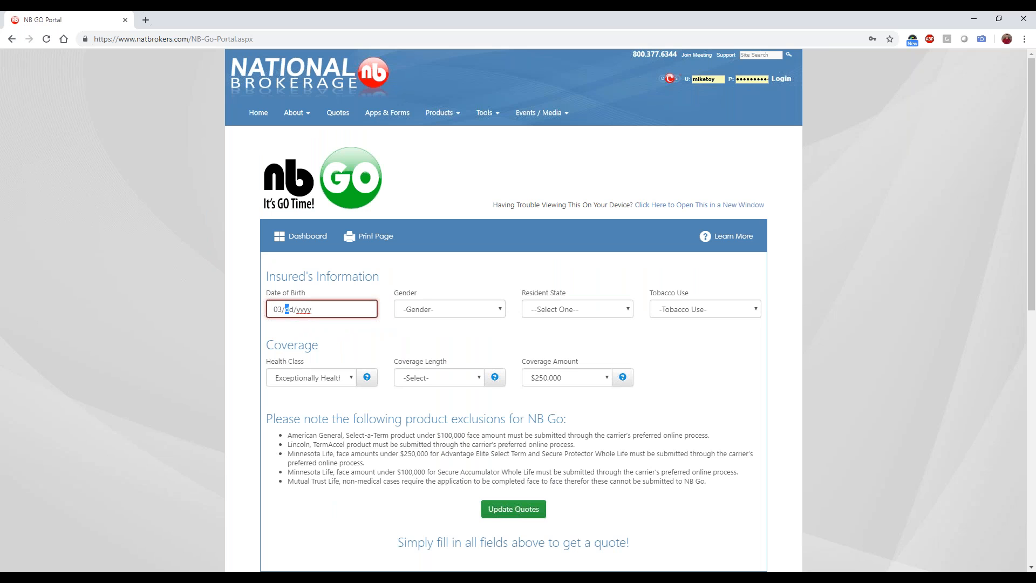
text(10/1979)
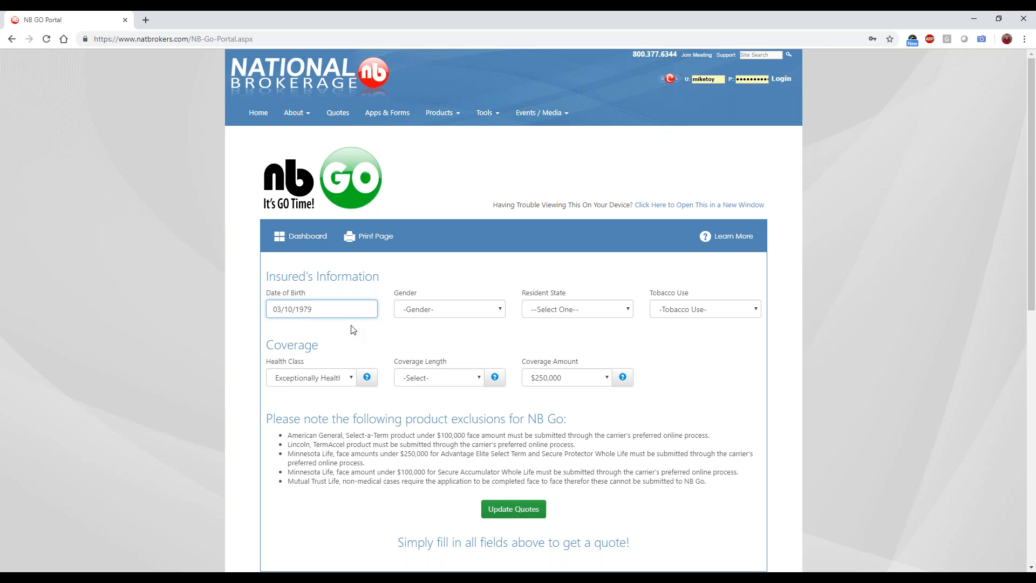
click(473, 309)
click(457, 335)
click(599, 314)
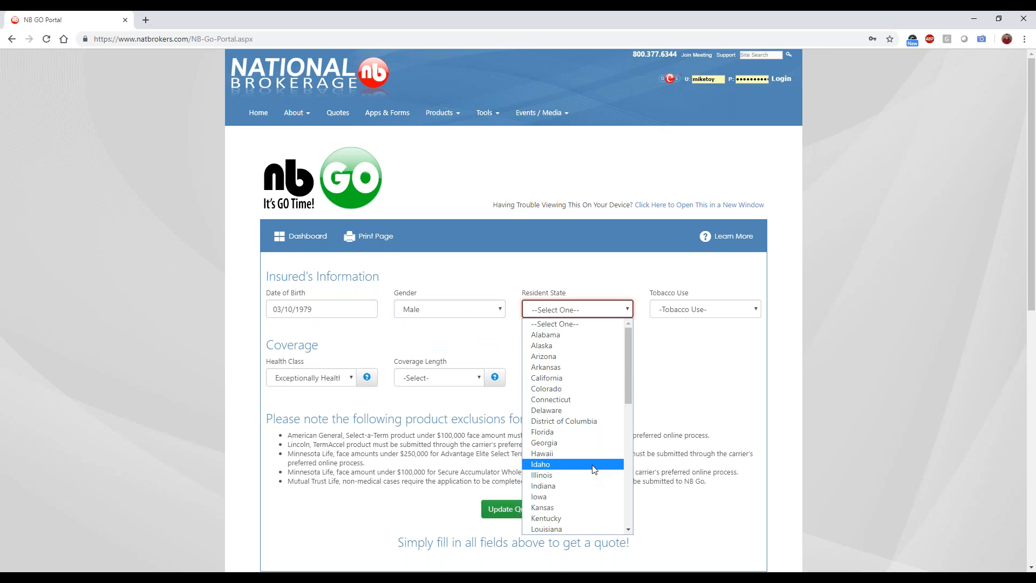
click(594, 465)
click(694, 309)
click(691, 345)
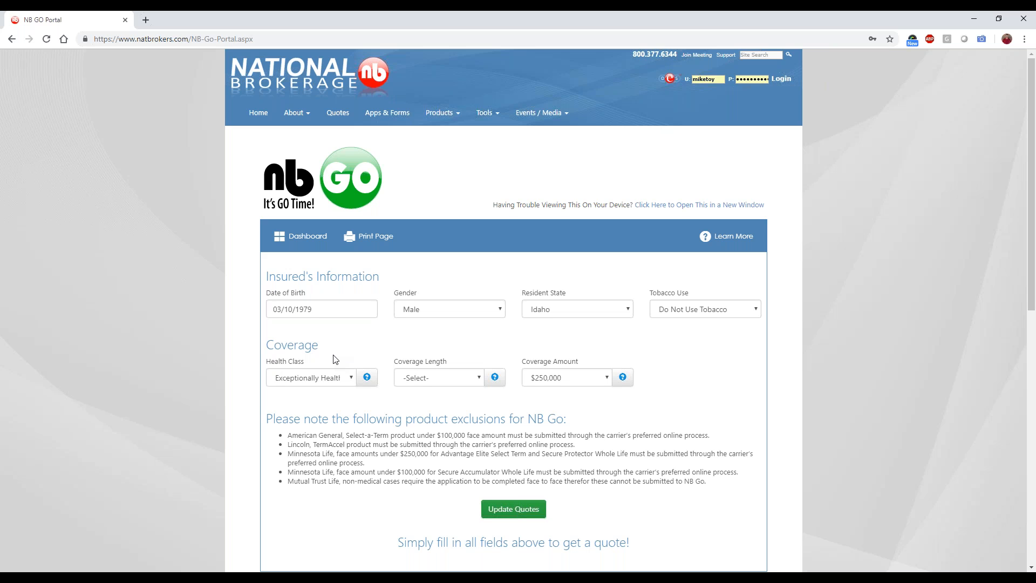
- Keep Exceptionally Healthy, choose 20 Year Term, and review the $250,000 coverage amount
click(323, 377)
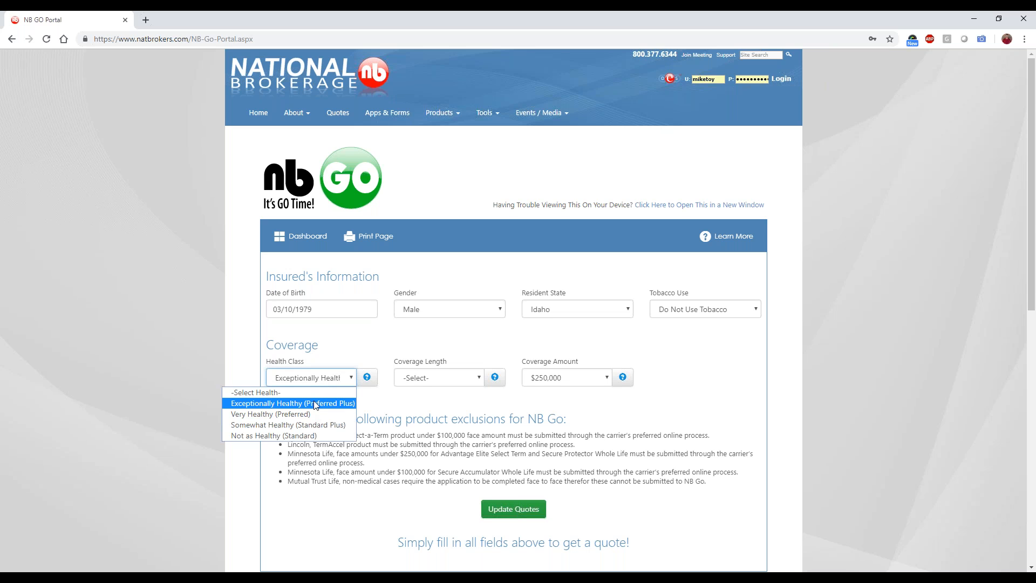
click(439, 379)
click(439, 379)
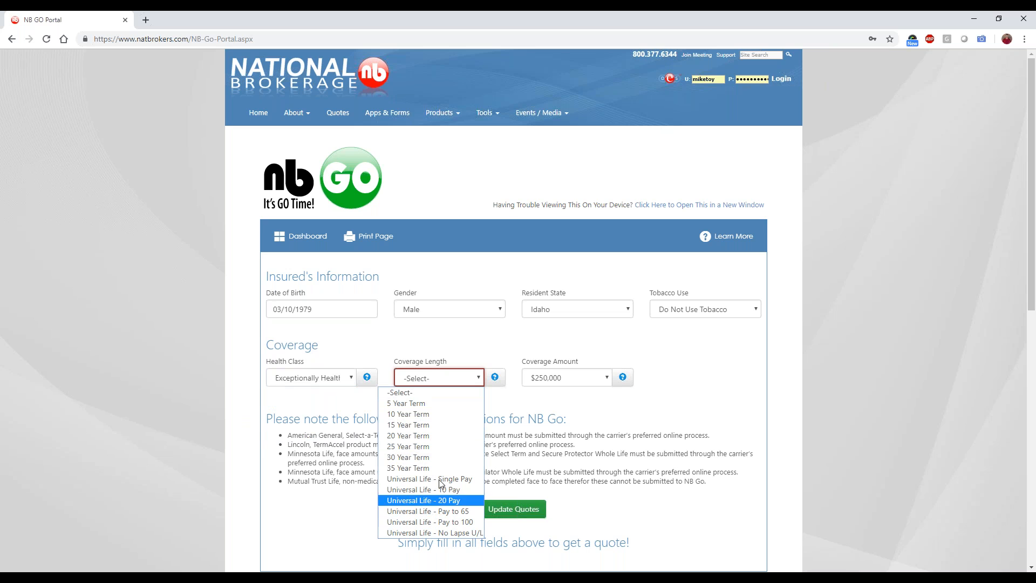
click(440, 435)
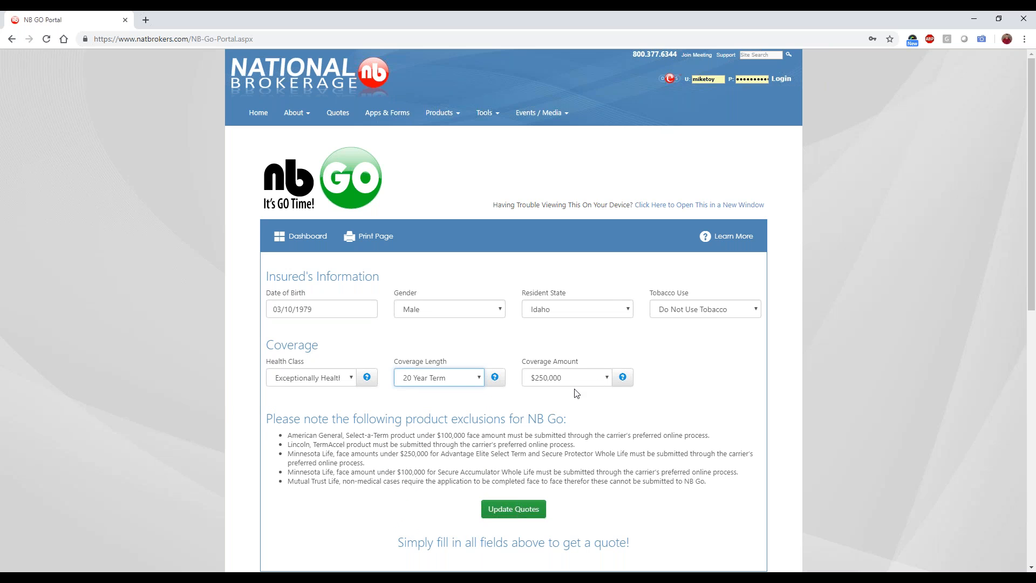
click(608, 377)
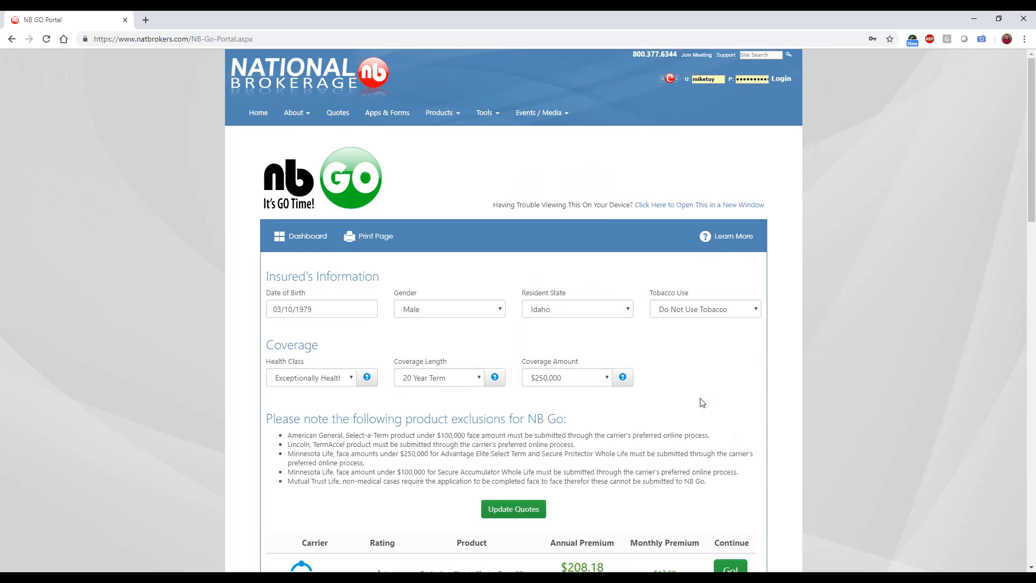
- Switch coverage length to 30 Year Term and pick the Protective Classic Choice Term 30 quote
scroll(701, 402, down, 5)
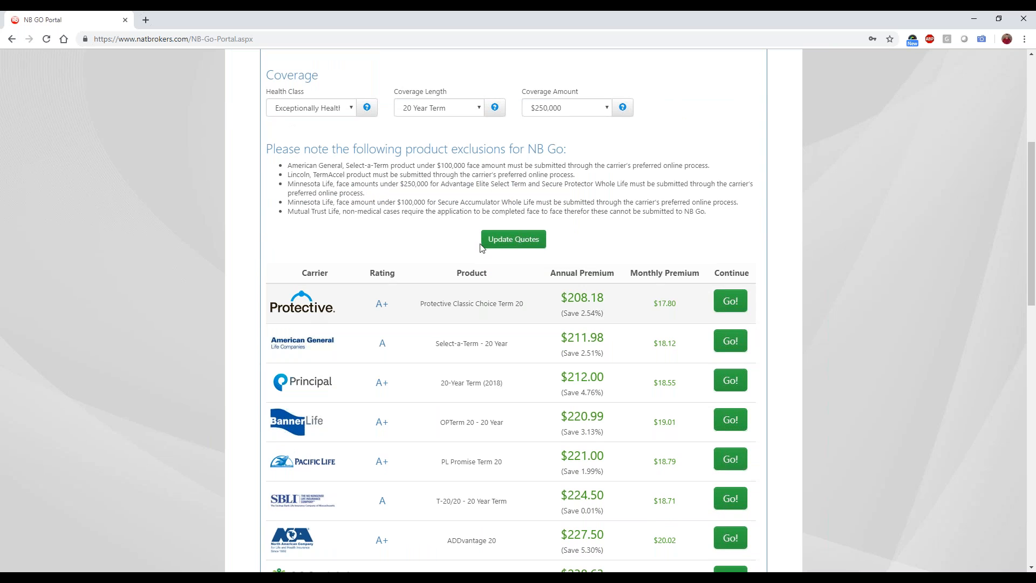
click(479, 108)
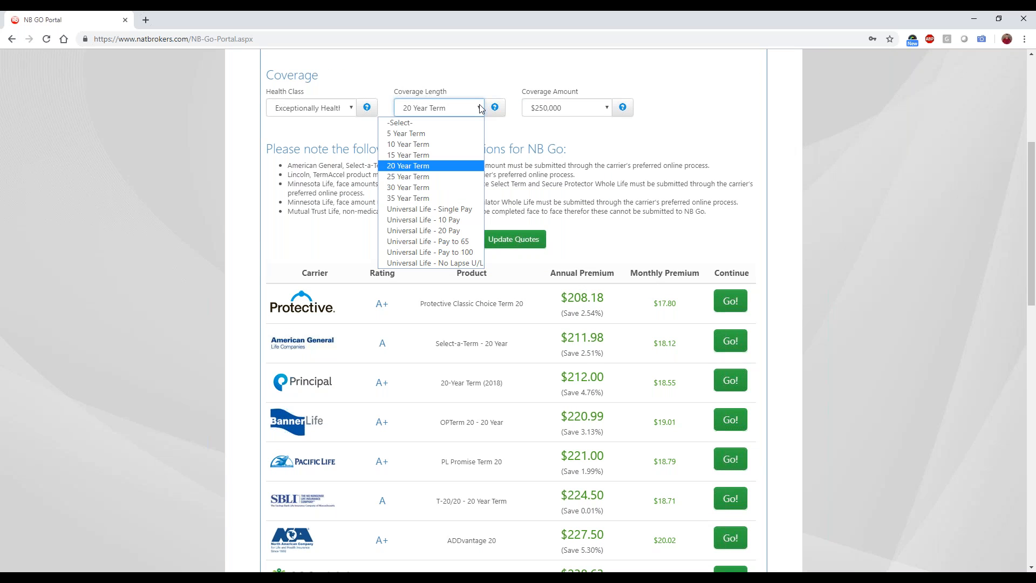
click(447, 189)
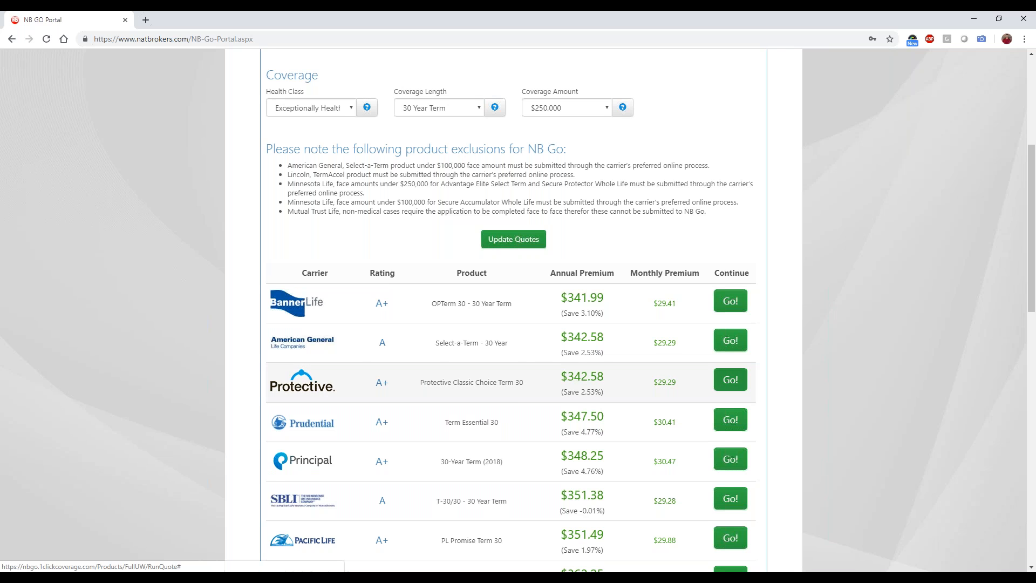
click(730, 379)
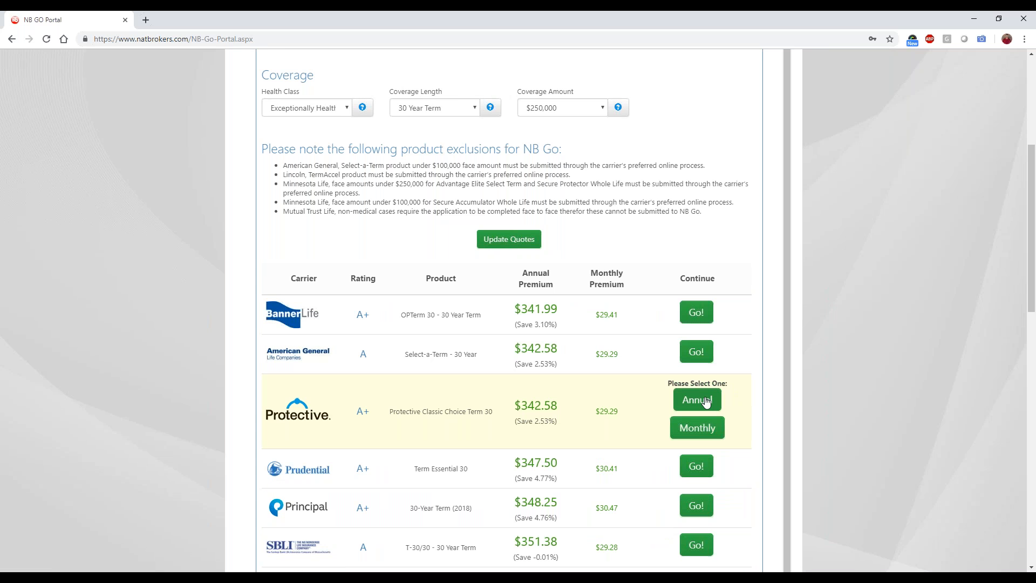
- Choose monthly payments for the Protective quote and check the prefilled agent name fields
click(711, 429)
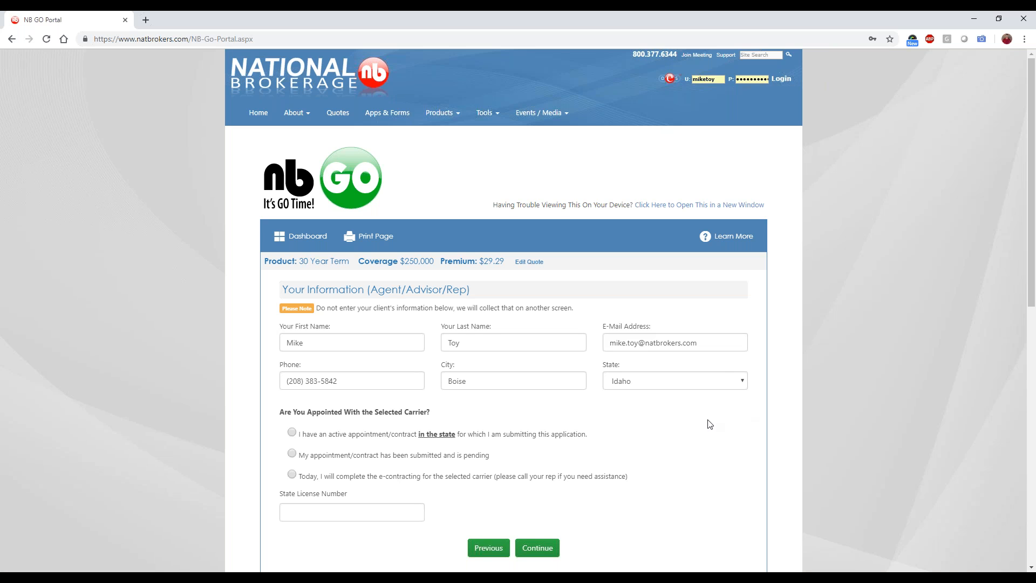
scroll(712, 428, down, 3)
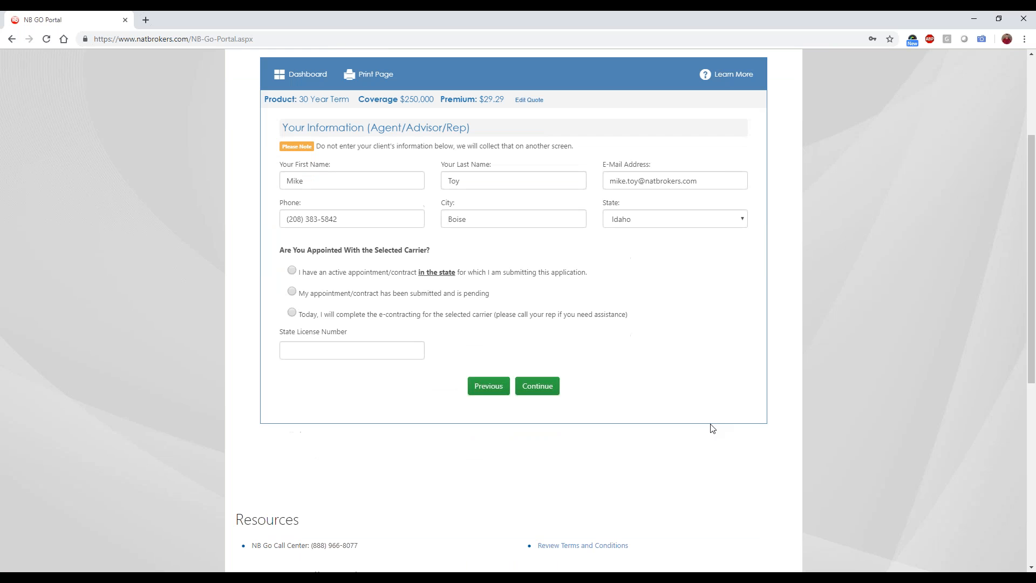
drag(372, 129, 466, 133)
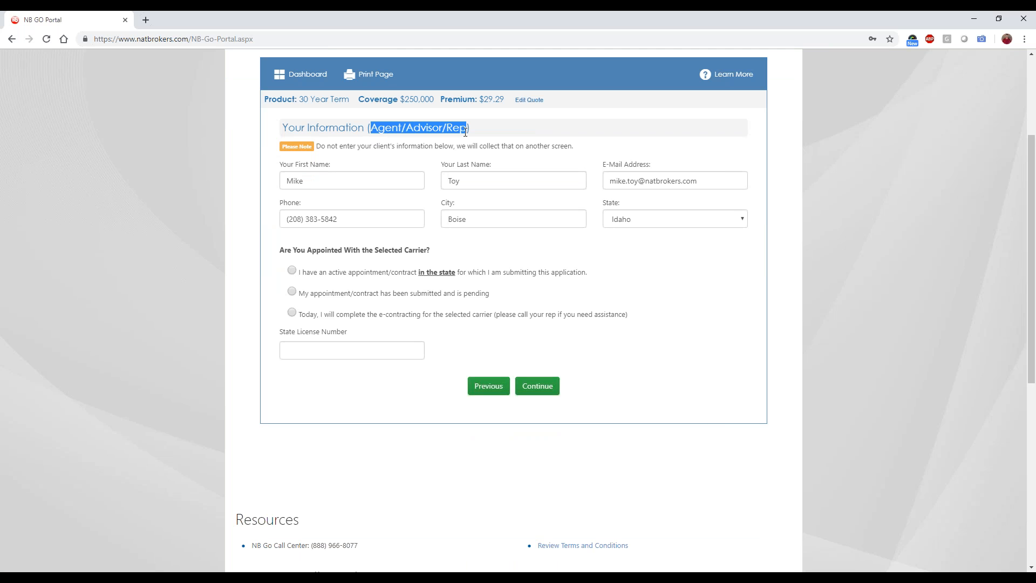
click(372, 183)
click(508, 178)
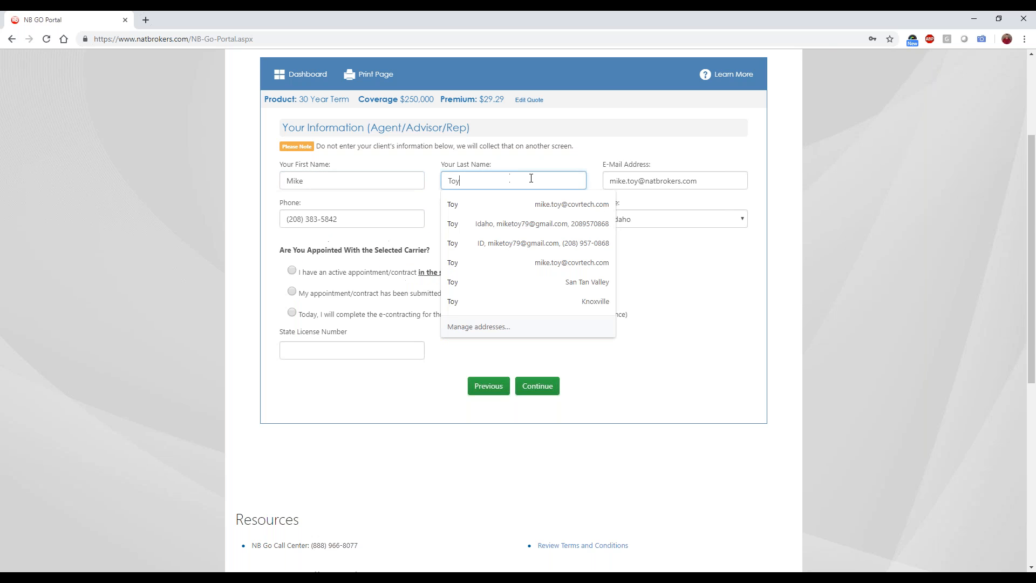
click(715, 306)
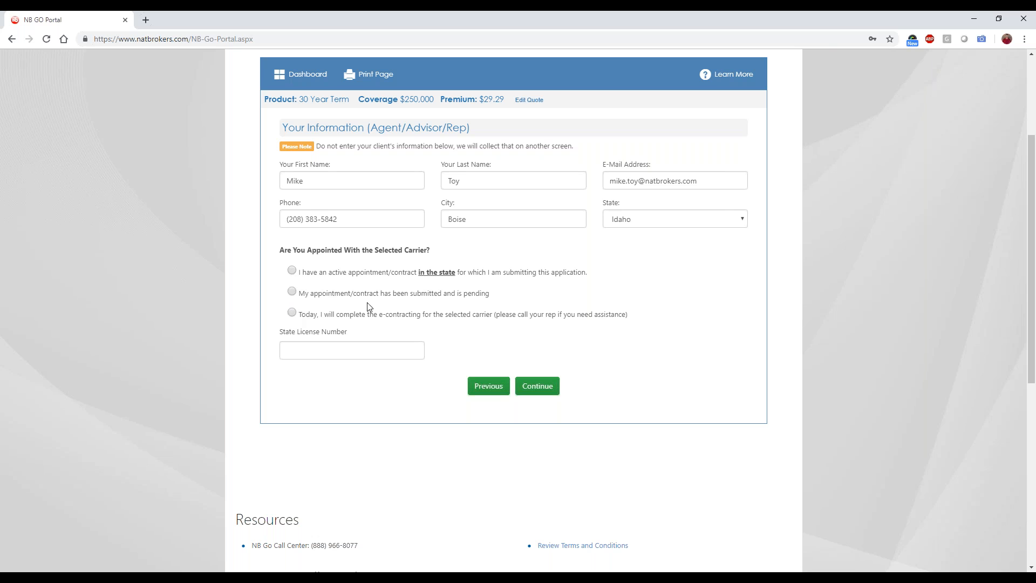
- Mark the carrier appointment as submitted and pending, enter the agent's state license number, and continue
click(294, 291)
click(294, 351)
text(1234567)
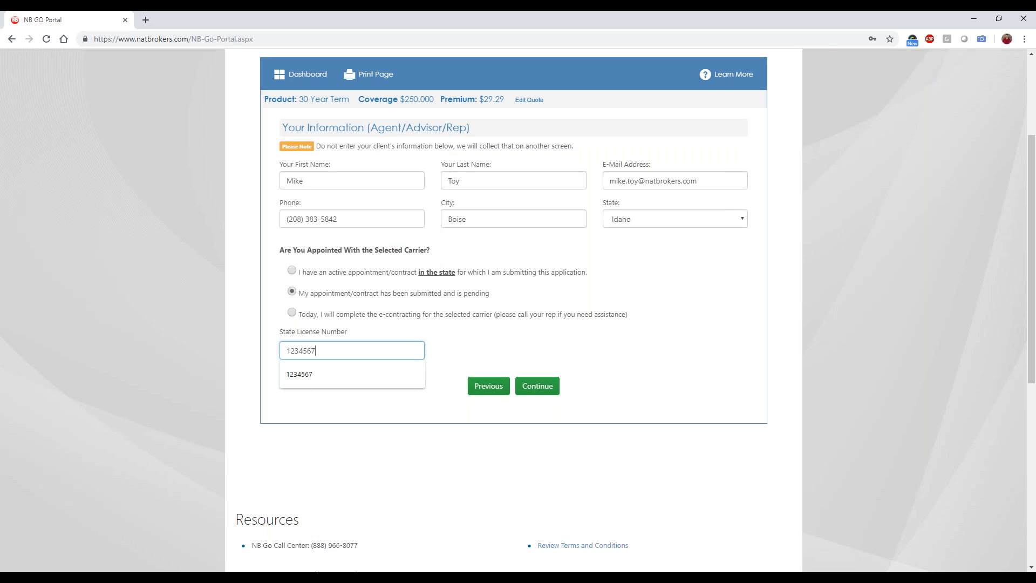
click(657, 396)
right_click(609, 339)
click(550, 403)
click(545, 389)
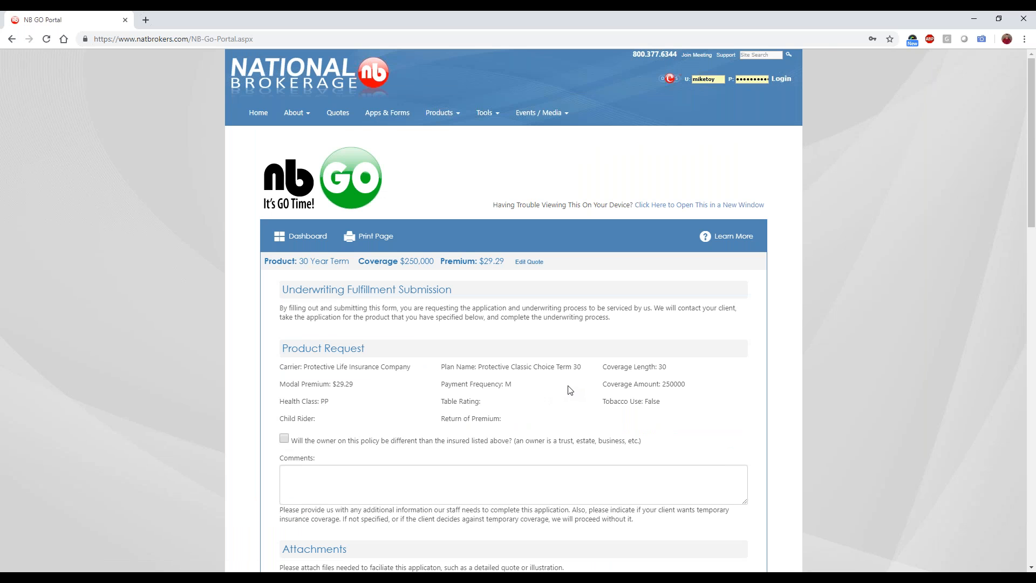
- Review the product request: 29.29 monthly premium, plan name, 30-year length, 250000 coverage
double_click(351, 384)
click(590, 414)
drag(505, 367, 553, 366)
drag(652, 367, 668, 368)
click(681, 386)
double_click(681, 385)
click(571, 408)
scroll(571, 408, down, 4)
- Write the comment 'Clients smokes cigars once a month' in the Comments box
click(389, 273)
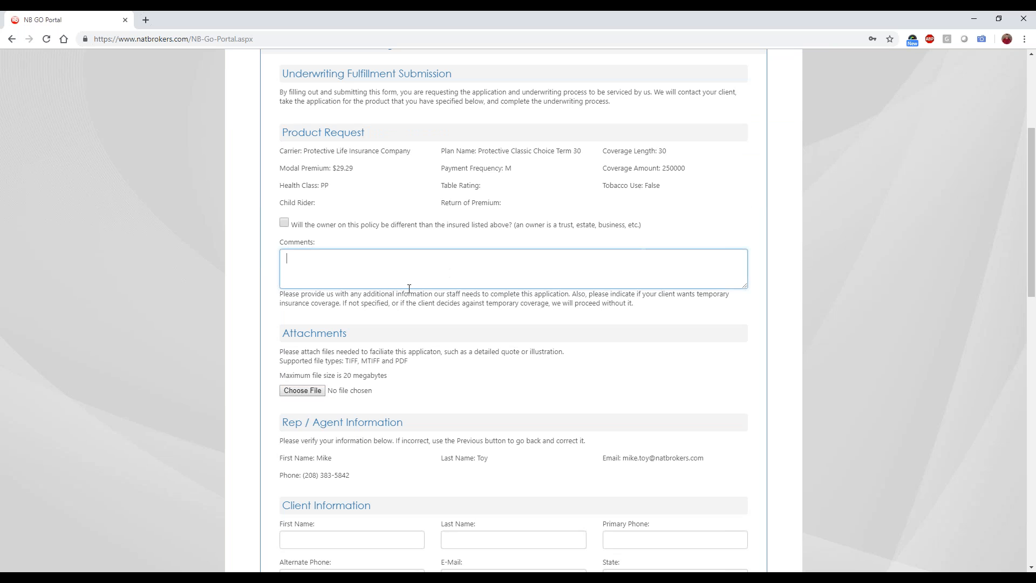
text(Clients smokes cigars once a month)
click(541, 306)
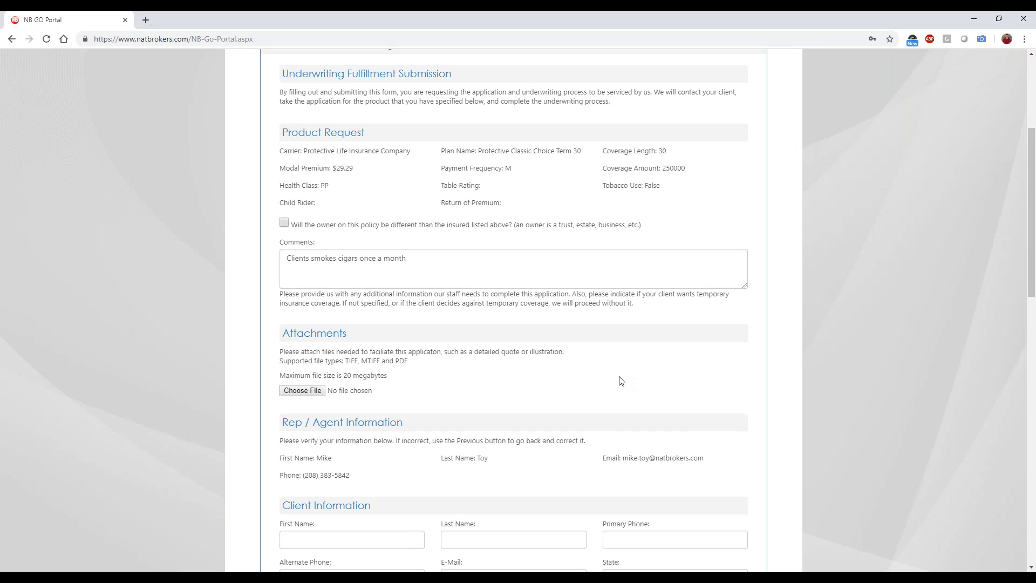
scroll(622, 377, down, 1)
scroll(622, 377, down, 3)
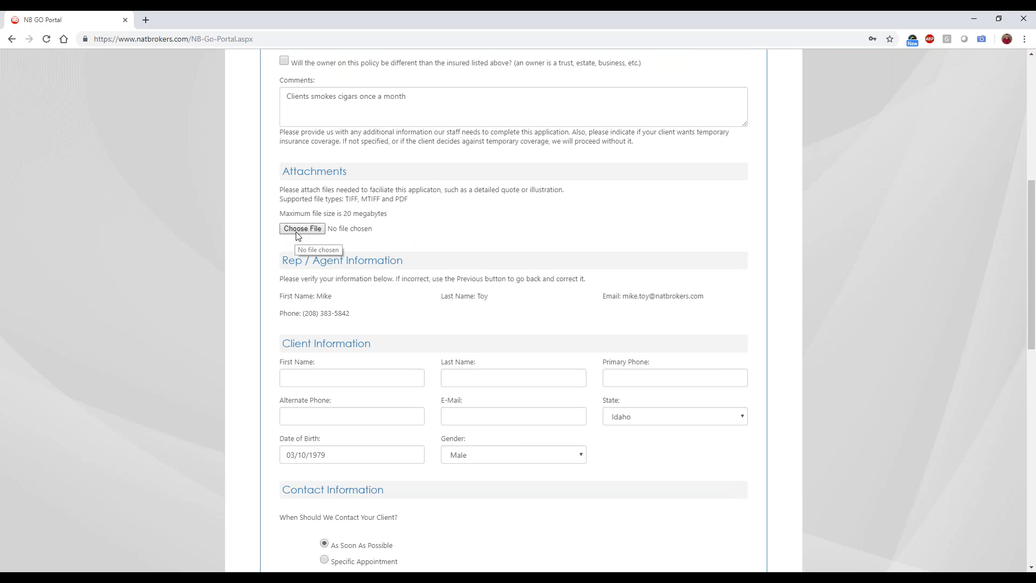
- Enter the client's first and last name
scroll(514, 328, down, 2)
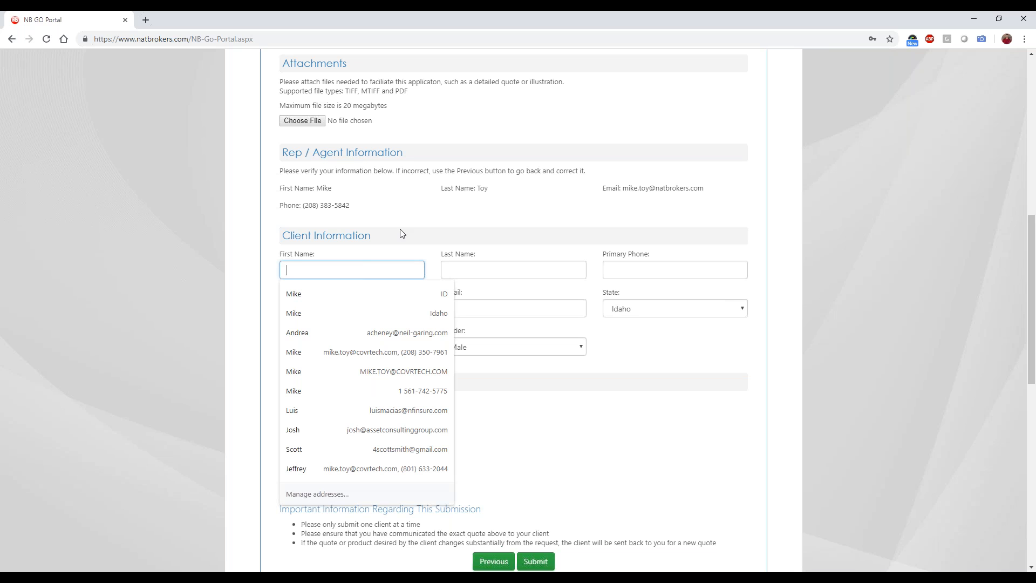
text(Client)
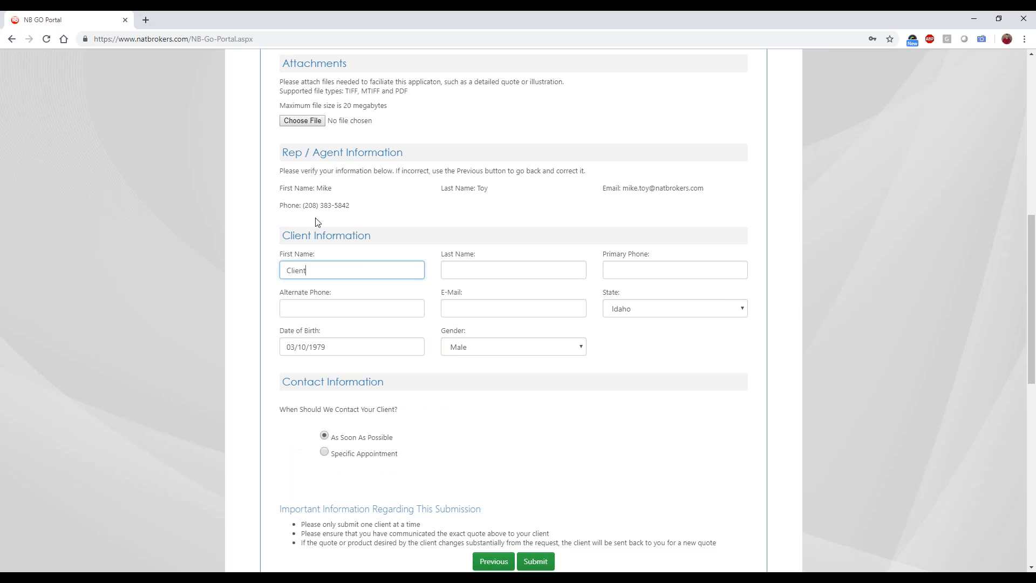
key(Tab)
text(Client)
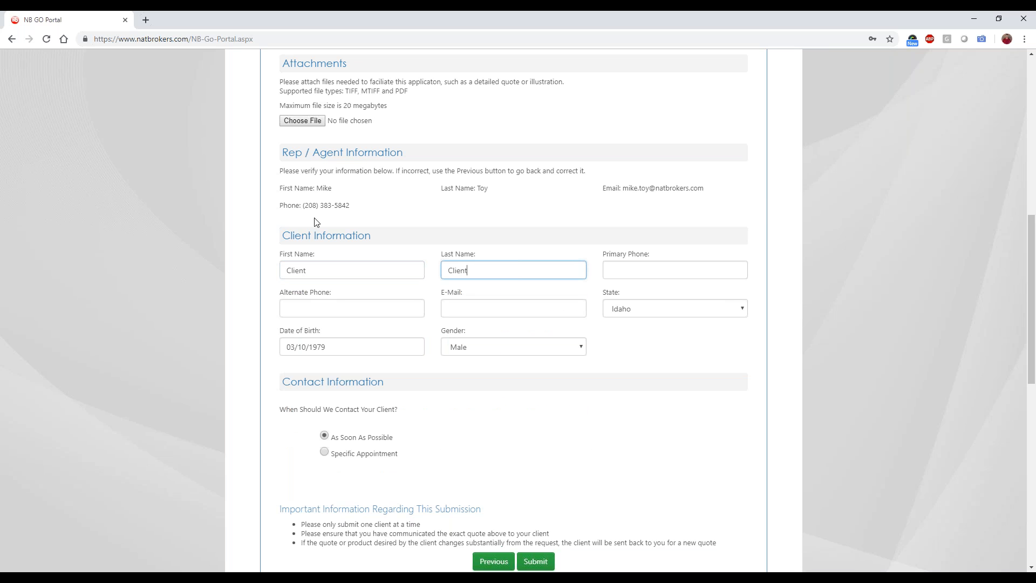
- Fill in the client's primary and alternate phone numbers and e-mail address
key(Tab)
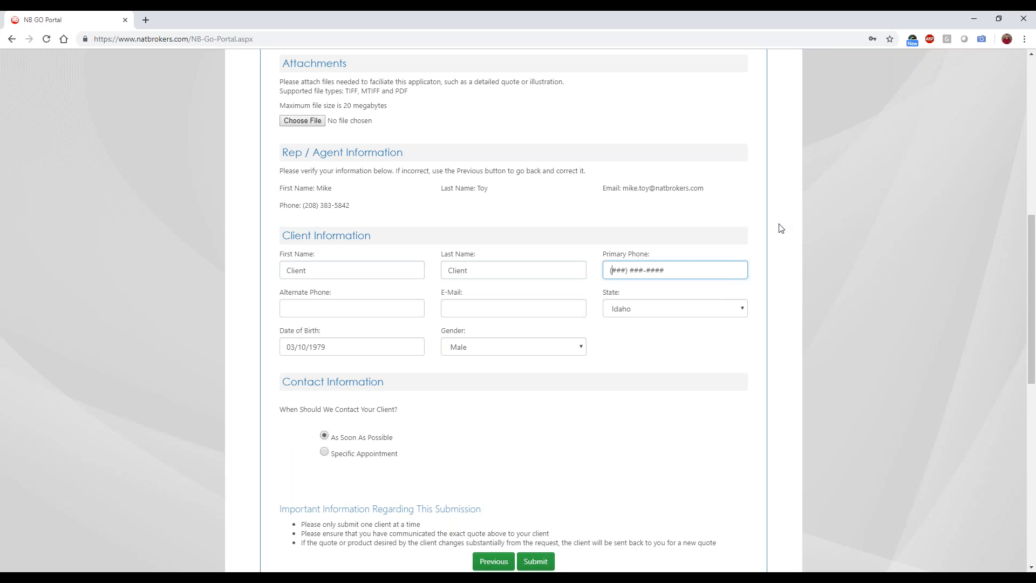
text(208) 555-1234)
key(Tab)
text(208) 555-4321)
key(Tab)
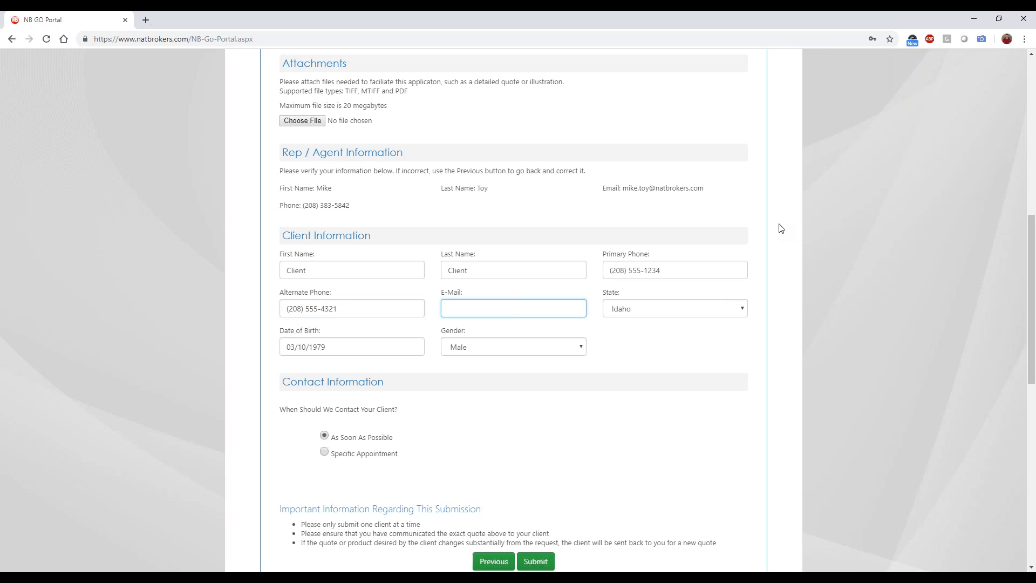
text(none@gmail.com)
click(523, 398)
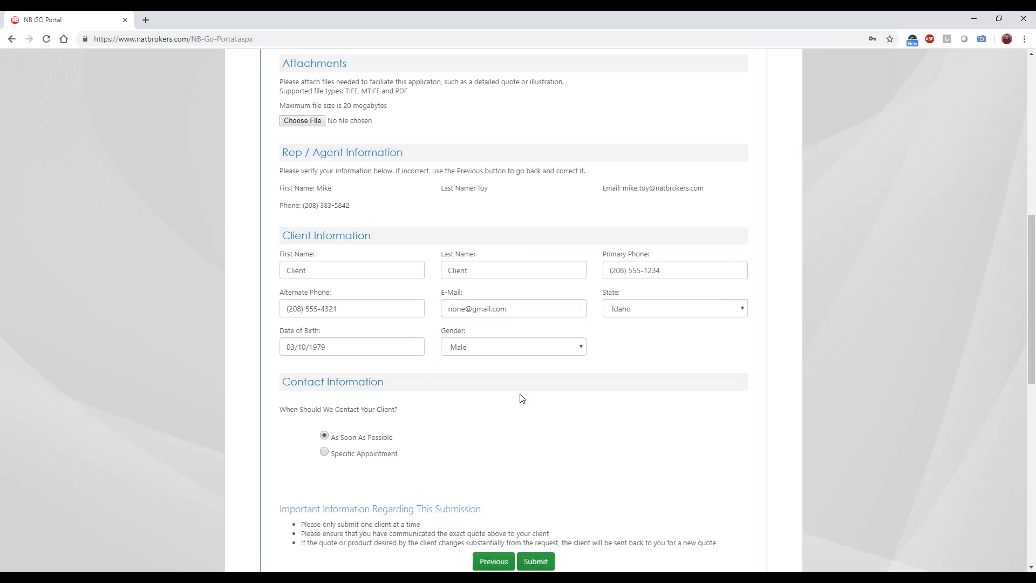
scroll(639, 363, down, 2)
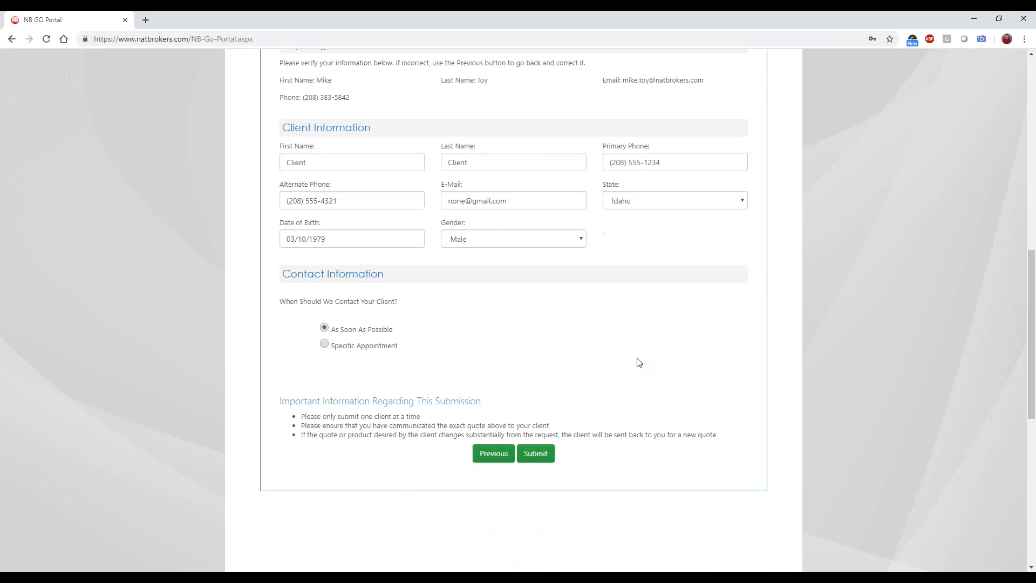
scroll(639, 362, down, 2)
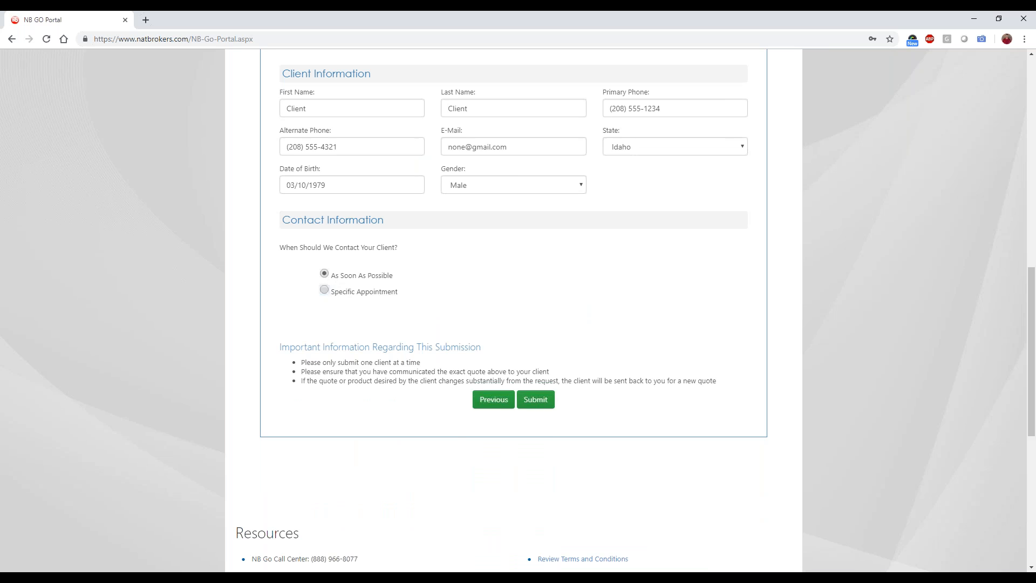
- Preview Specific Appointment, revert contact preference to As Soon As Possible, and submit the request
click(331, 290)
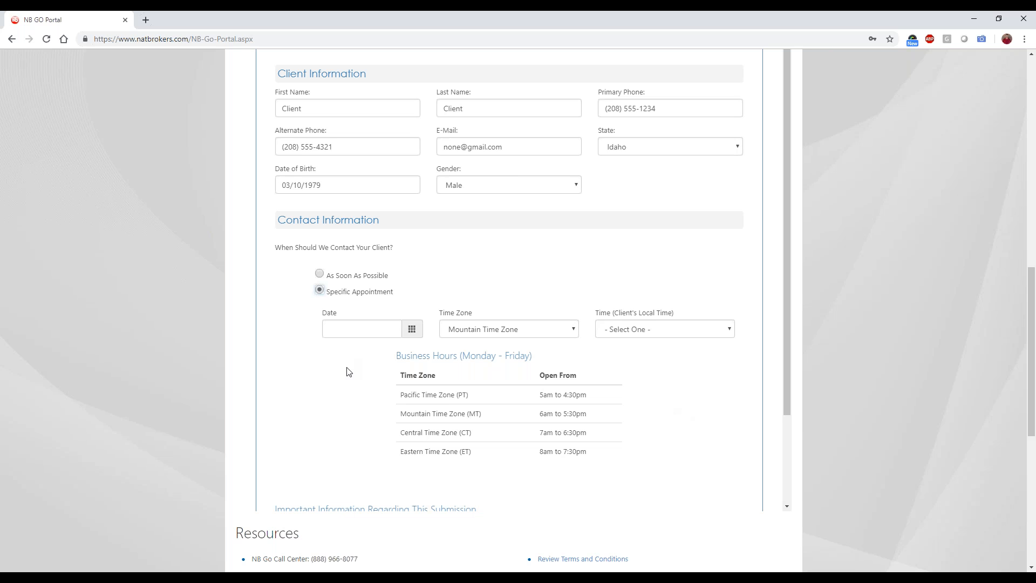
scroll(334, 378, up, 5)
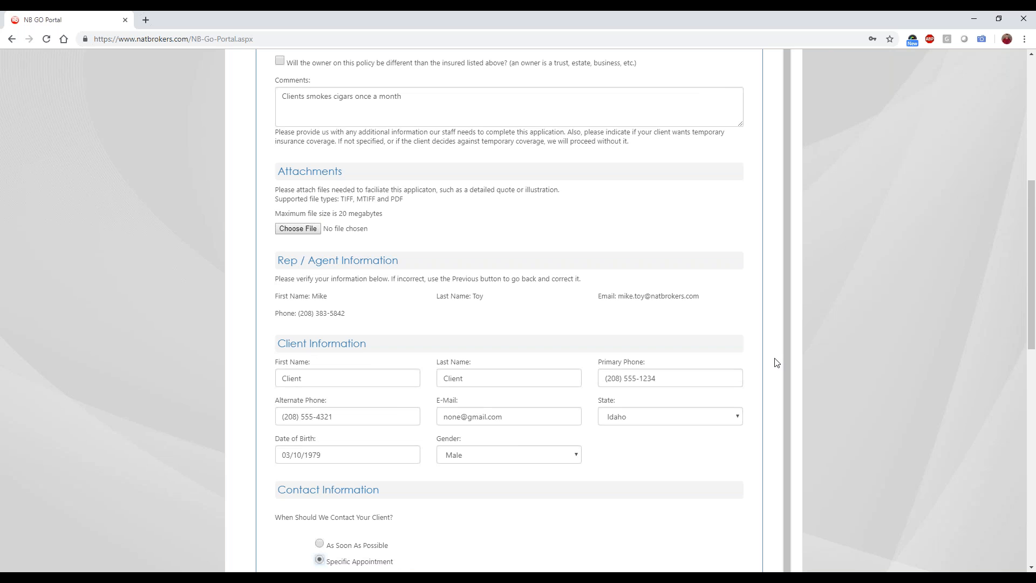
scroll(721, 409, down, 2)
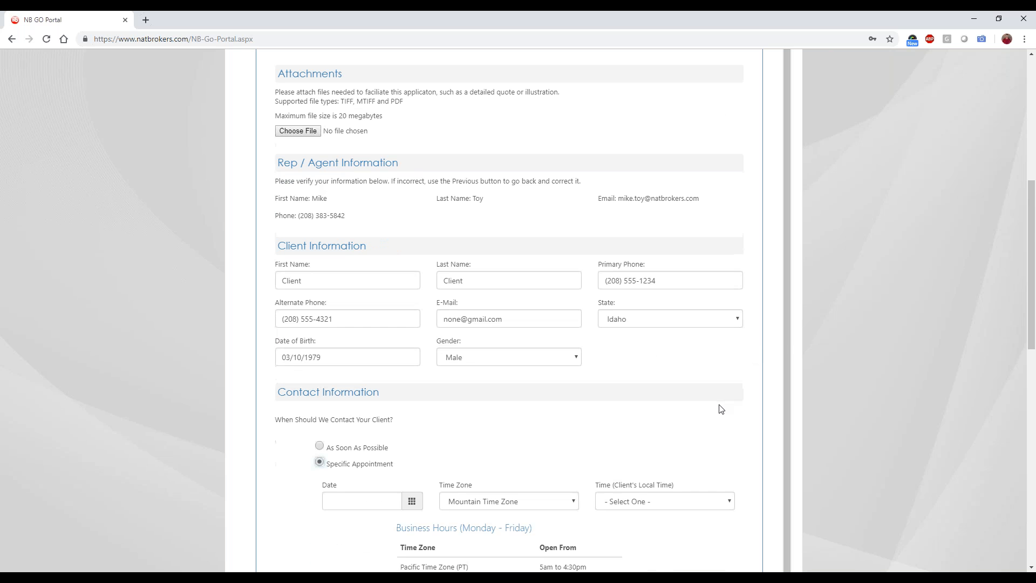
scroll(721, 409, down, 3)
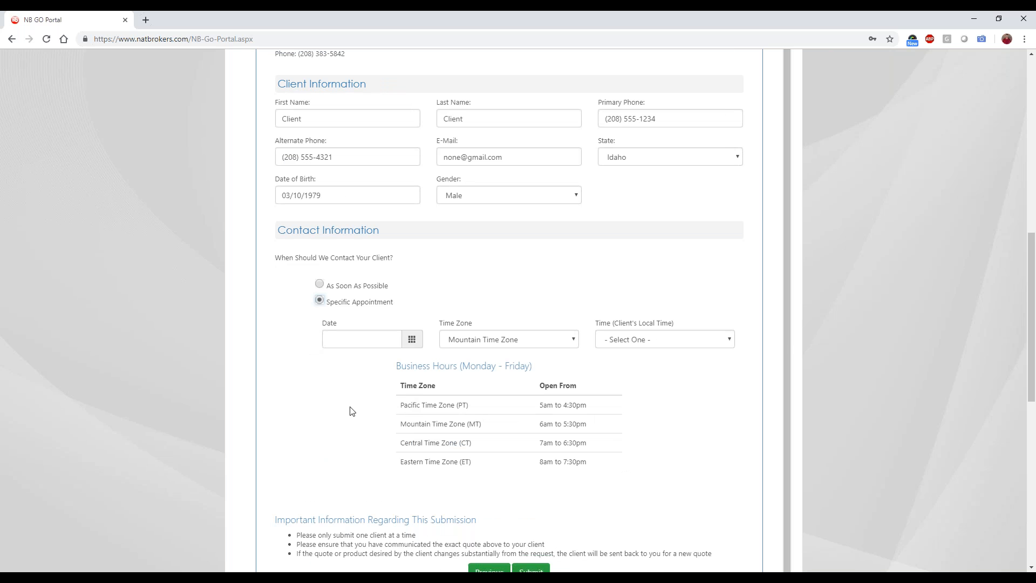
scroll(355, 413, down, 2)
click(320, 177)
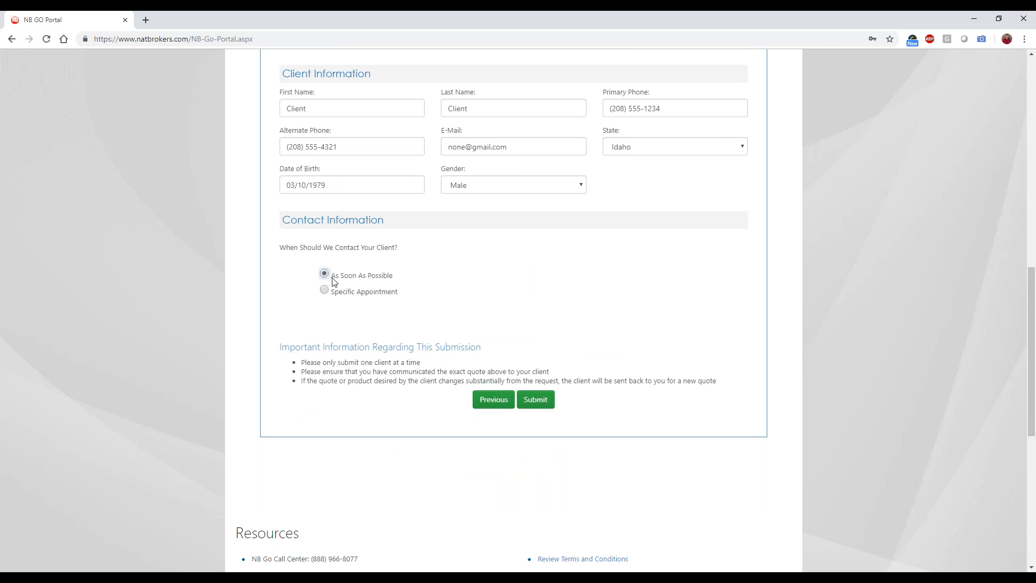
click(536, 401)
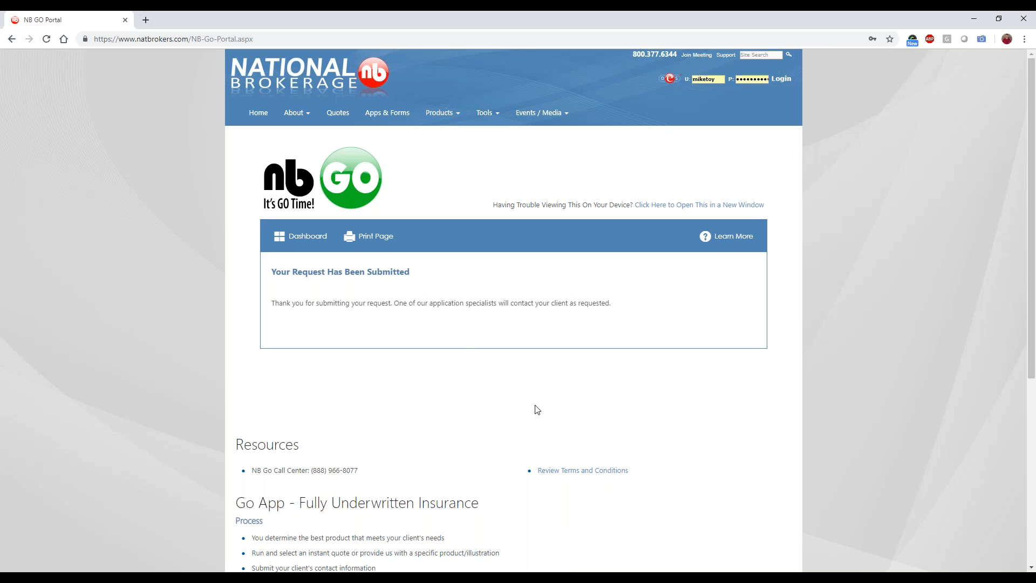
- Return to the NB Go dashboard from the request-submitted confirmation page
click(300, 237)
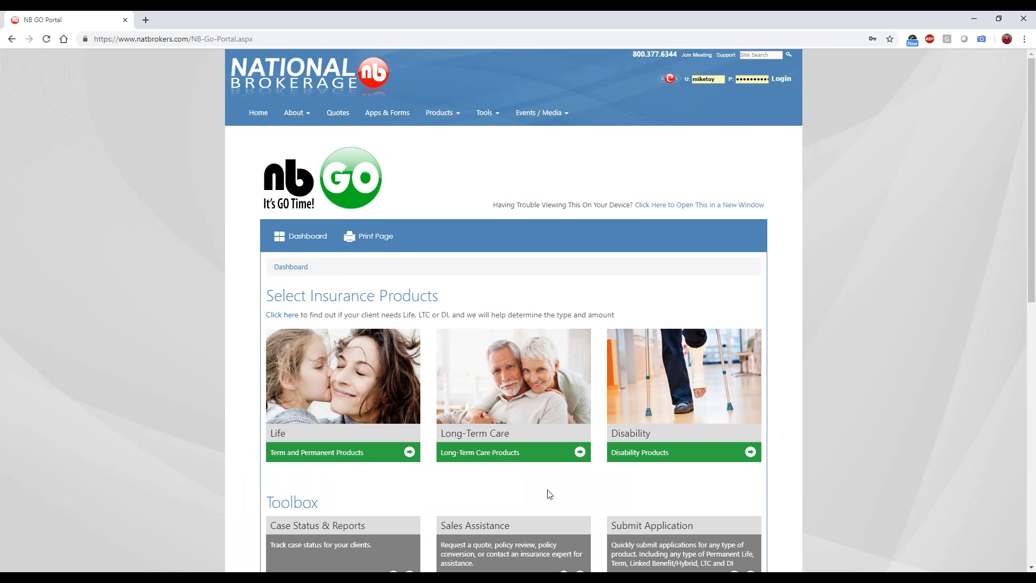
- Go to Life > Term Products > Fully Underwritten and start a new application submission
scroll(550, 495, down, 1)
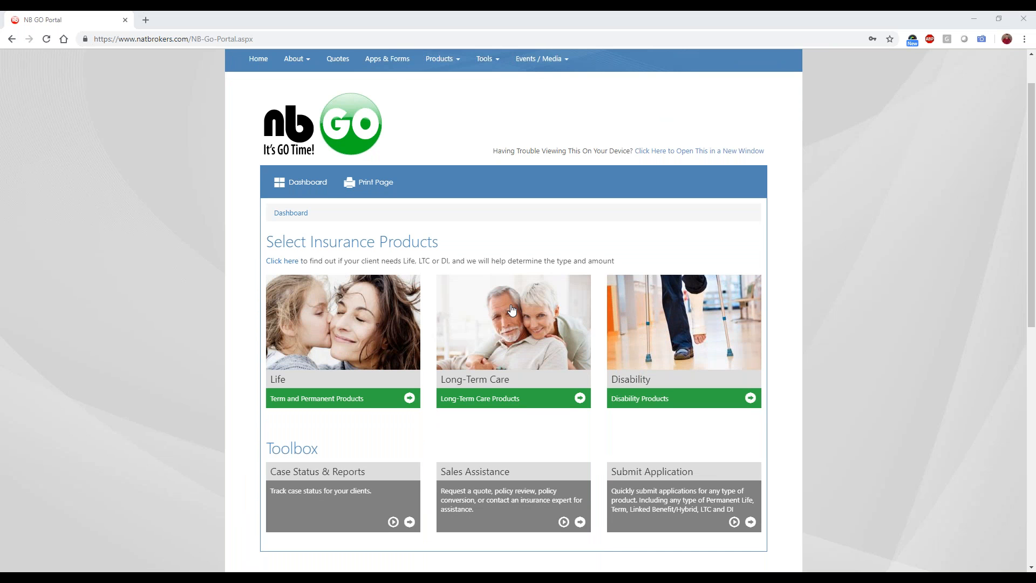
scroll(513, 311, down, 1)
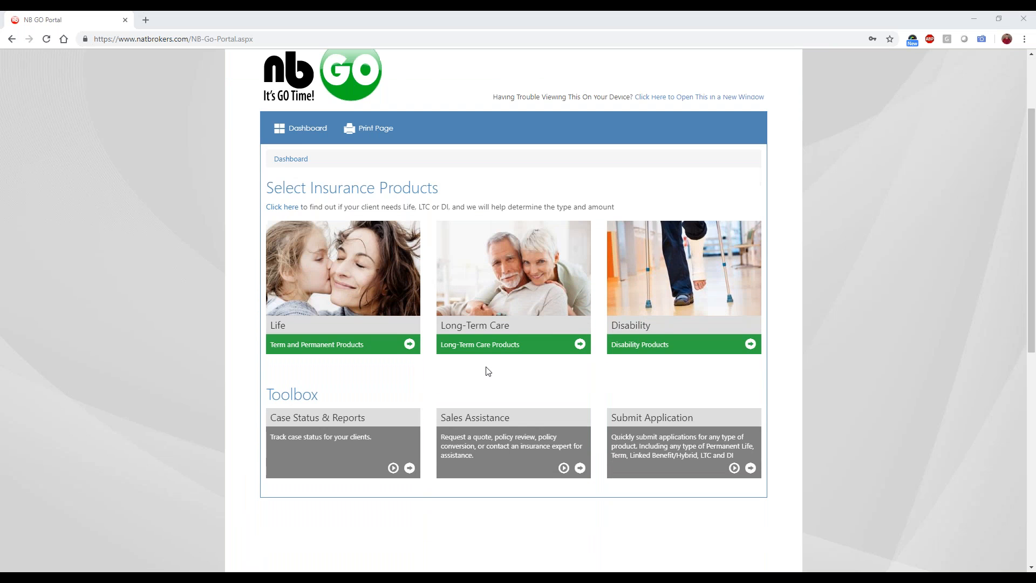
click(288, 137)
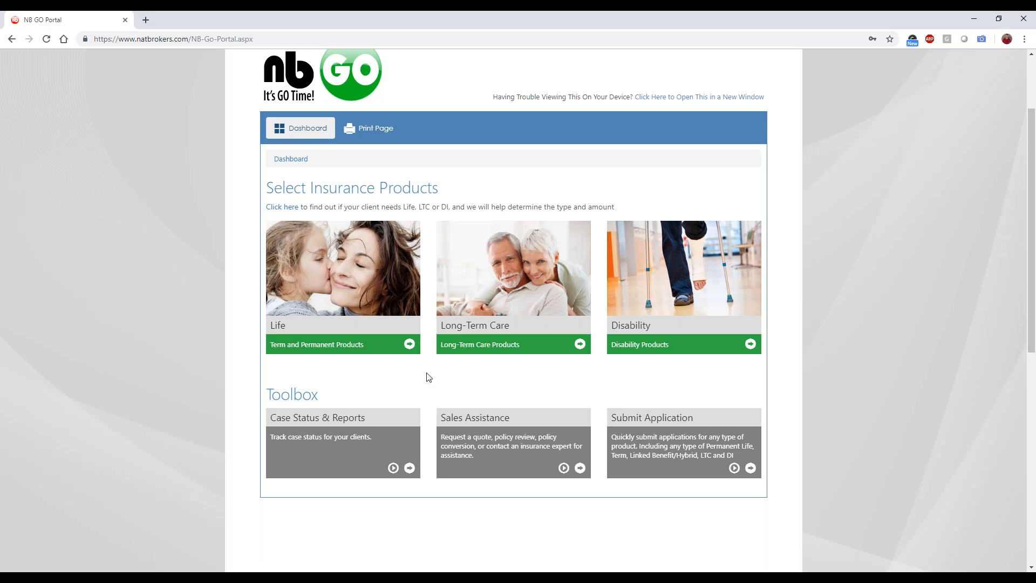
scroll(429, 376, up, 2)
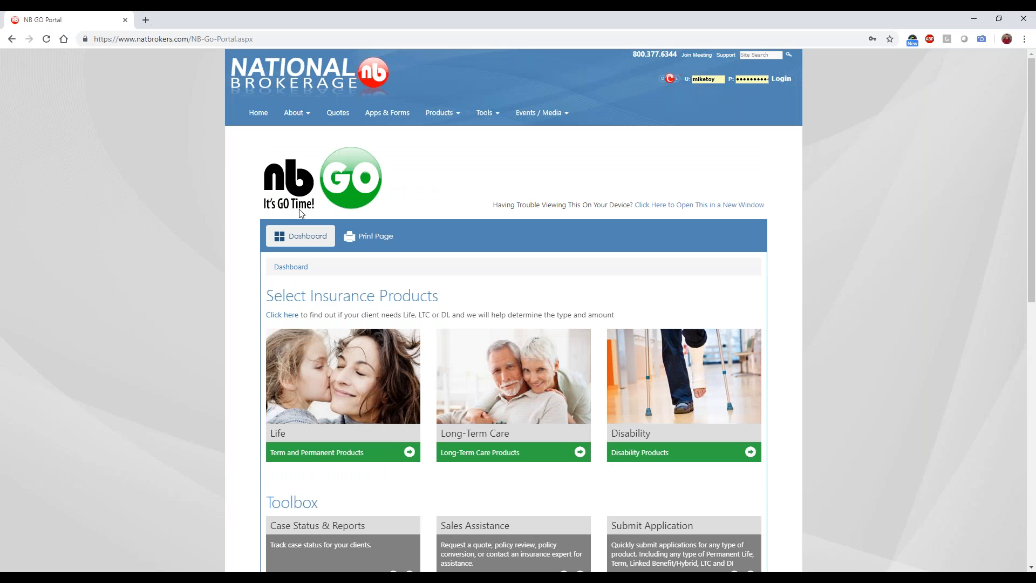
scroll(482, 421, down, 2)
click(331, 250)
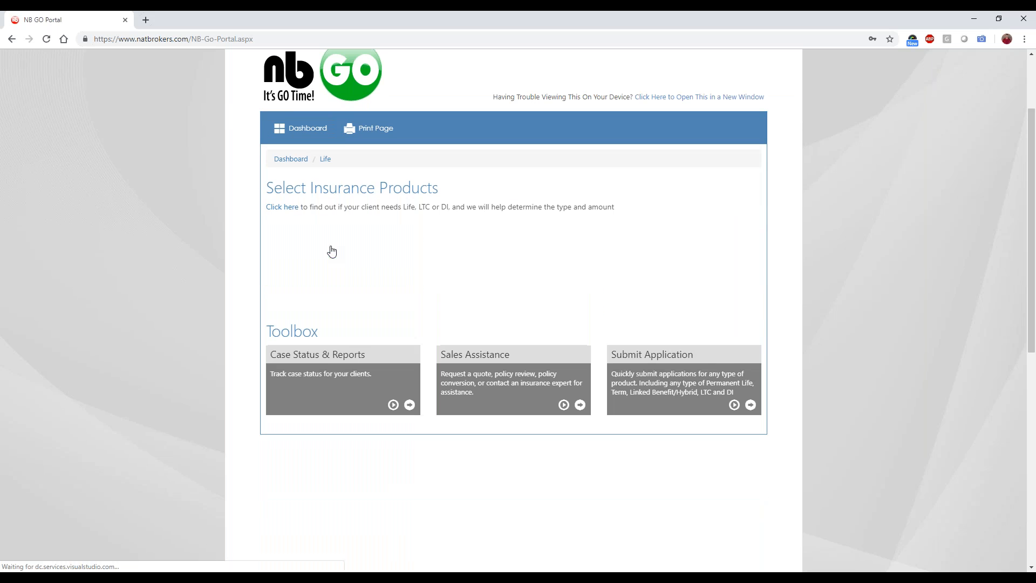
click(529, 253)
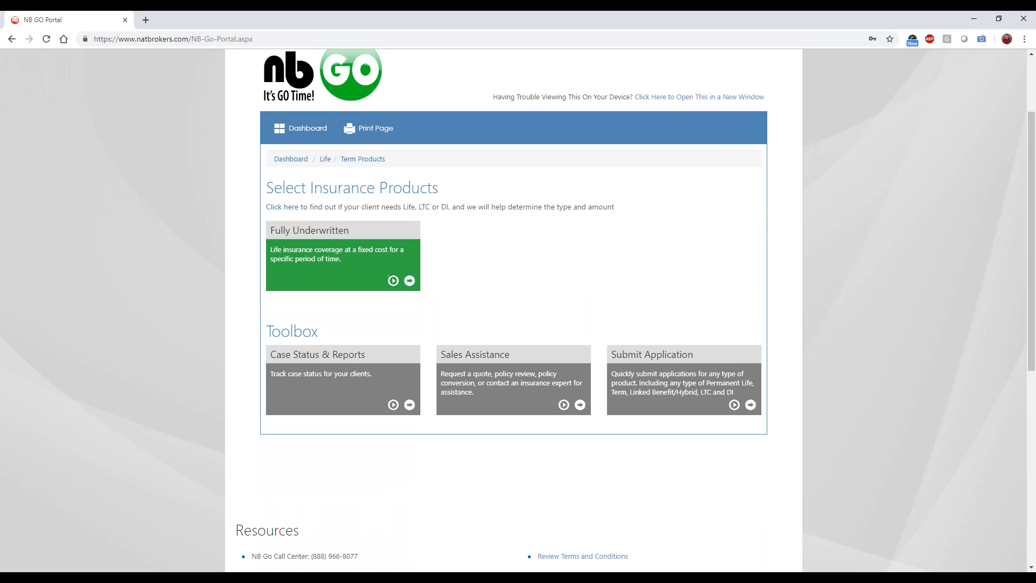
click(341, 262)
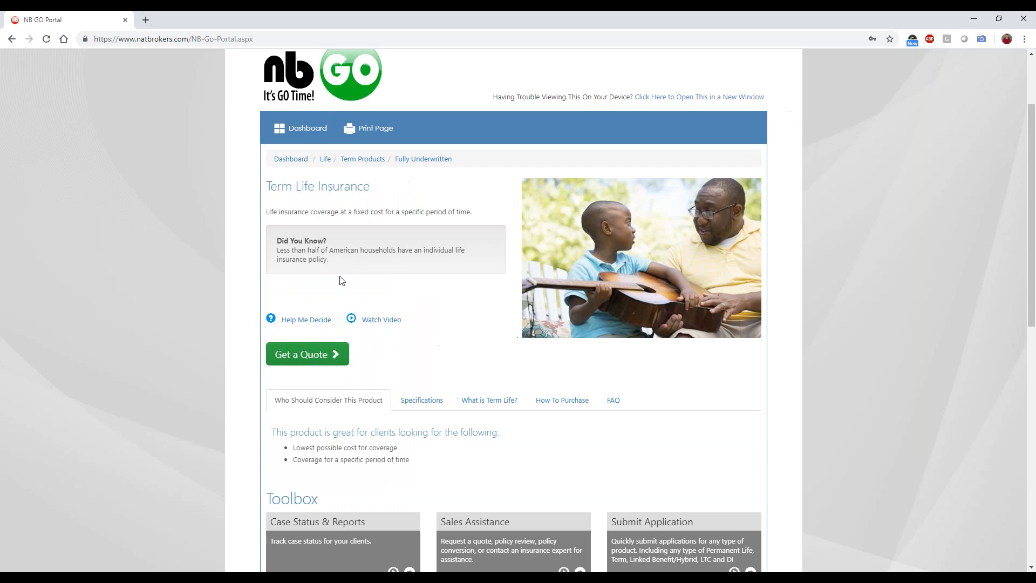
scroll(400, 352, down, 2)
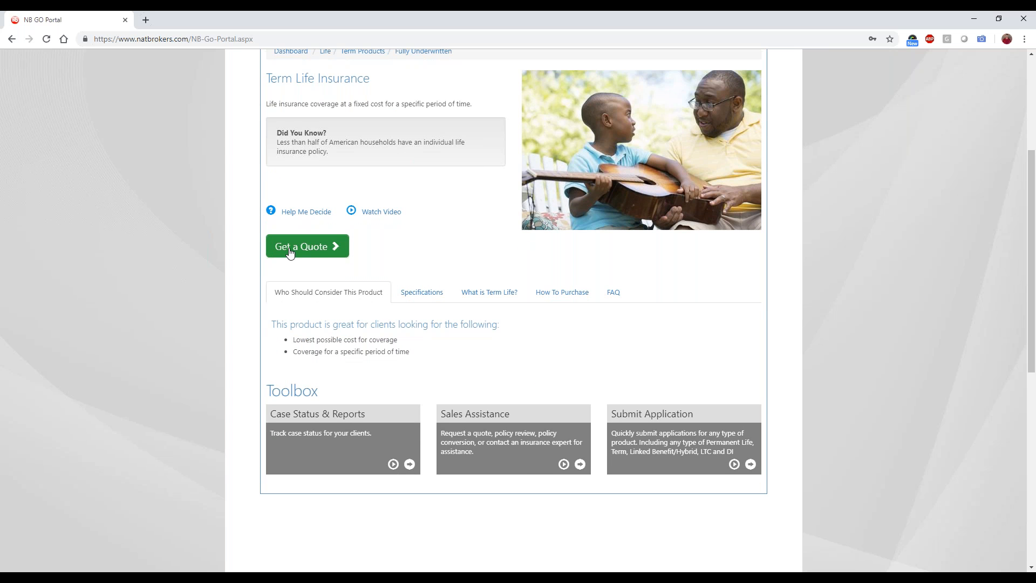
click(657, 434)
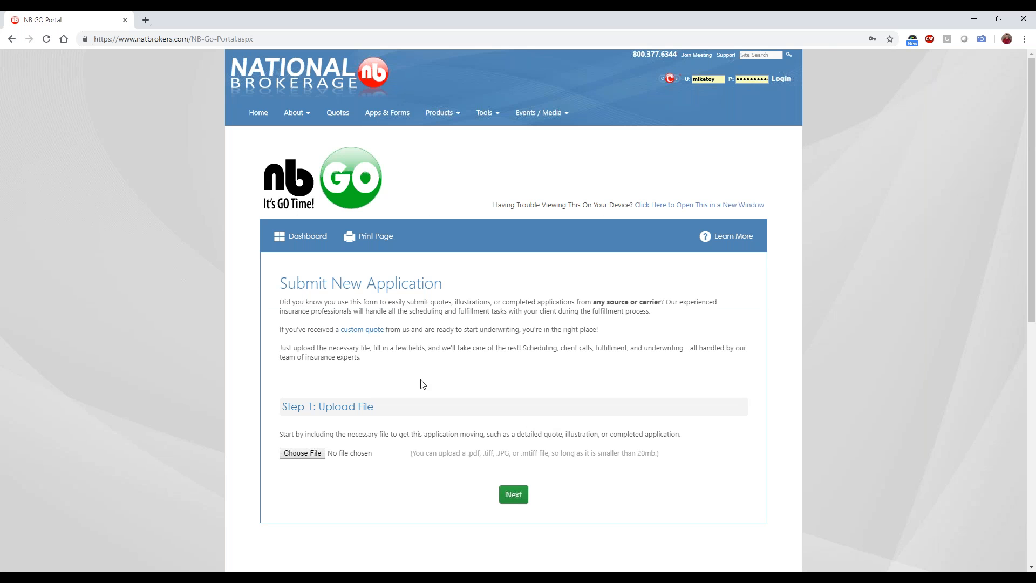
- Attach the 'Valued Client $250k term 20 PBNT' quote PDF and advance to Step 2
click(312, 456)
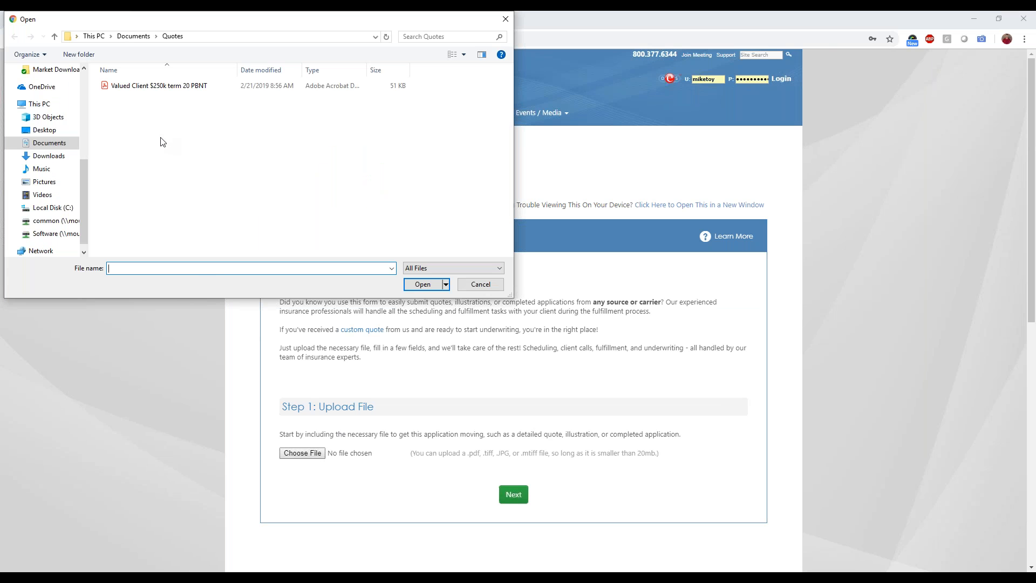
double_click(145, 86)
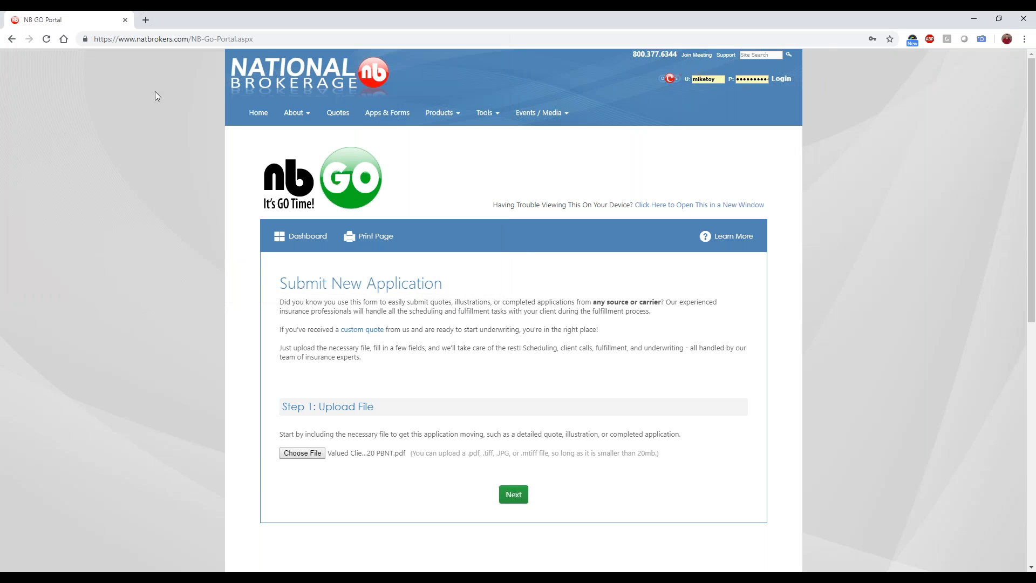
click(514, 494)
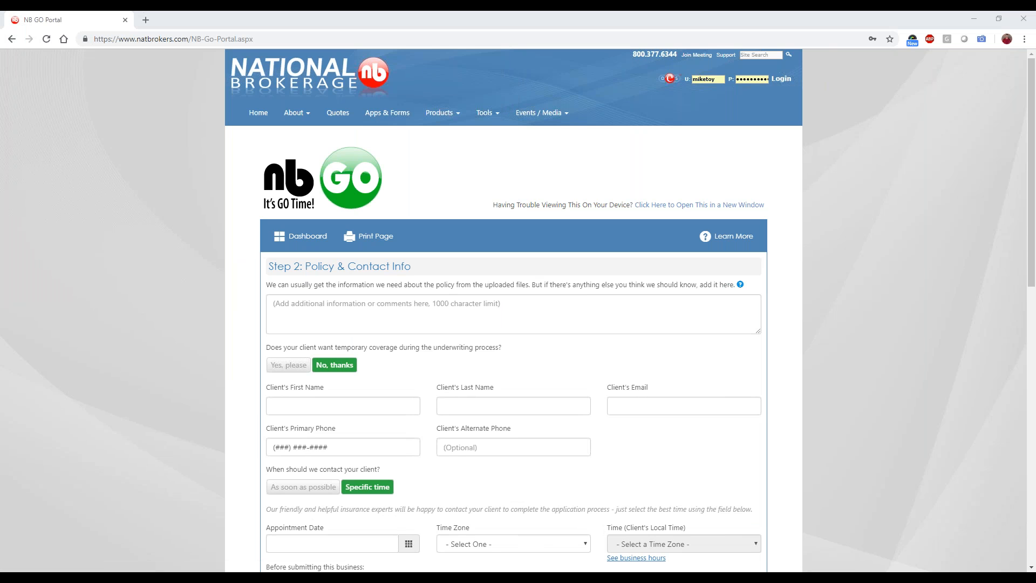
click(194, 402)
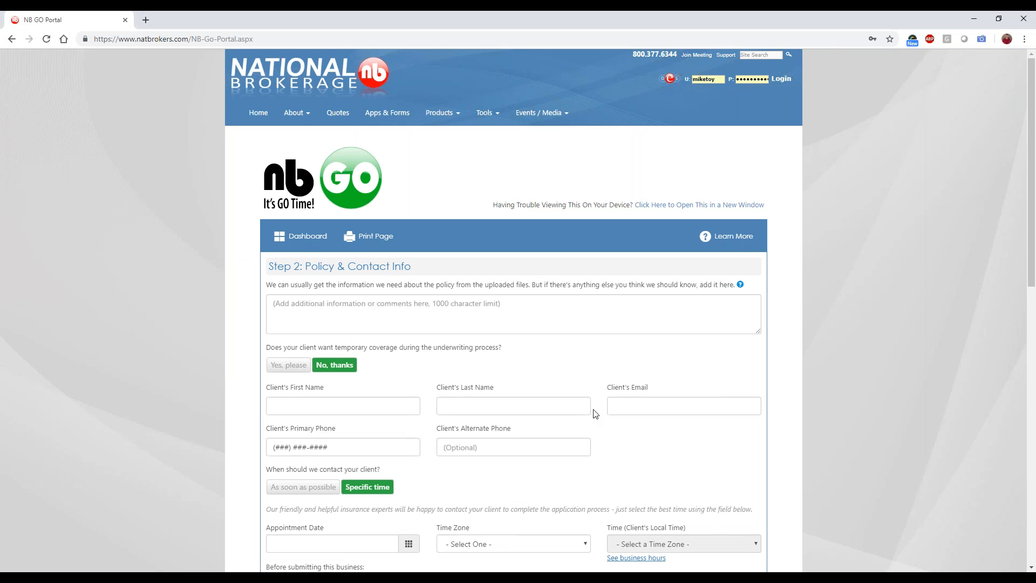
scroll(596, 414, down, 2)
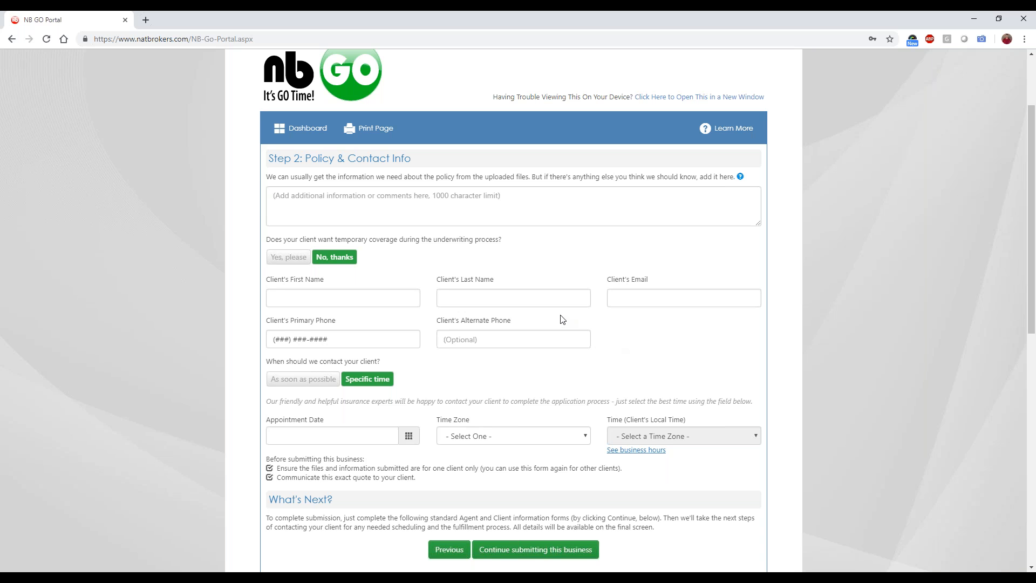
click(387, 203)
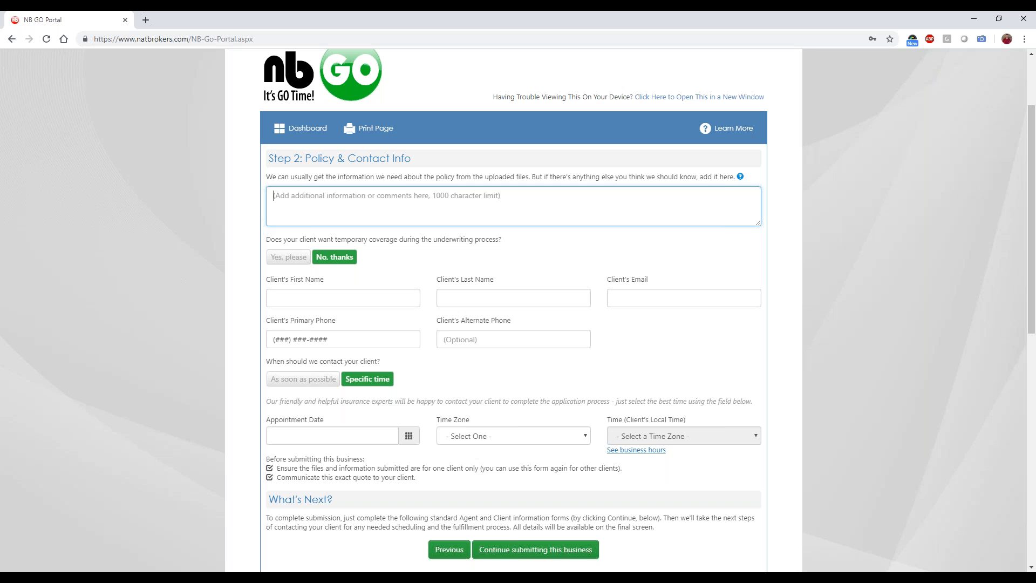
- Add the comment 'Please go with Lincoln quote for $30 a month' and enter the client's first and last name
text(Please go )
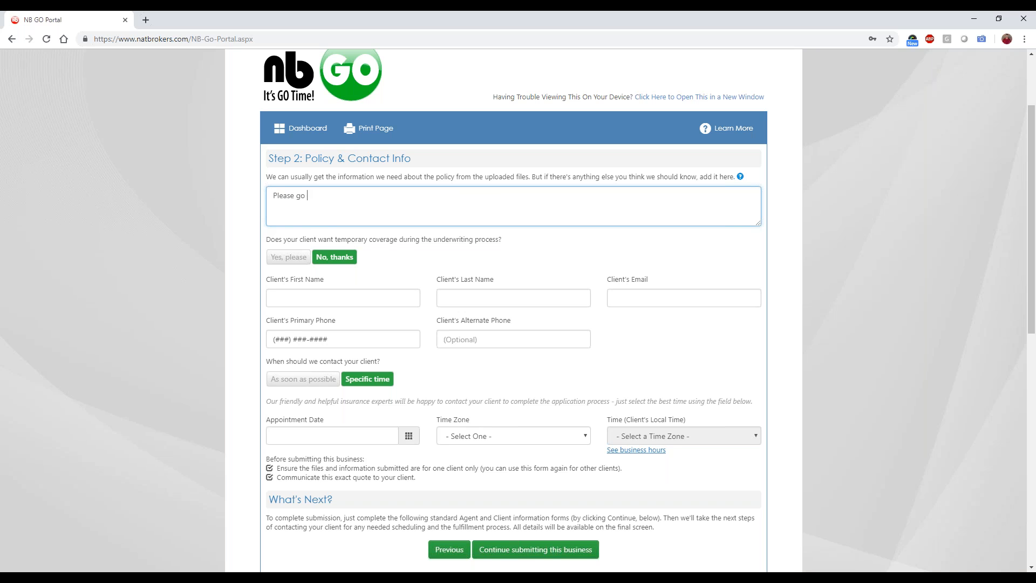
text(with Lincoln quote for $30 a month)
click(266, 258)
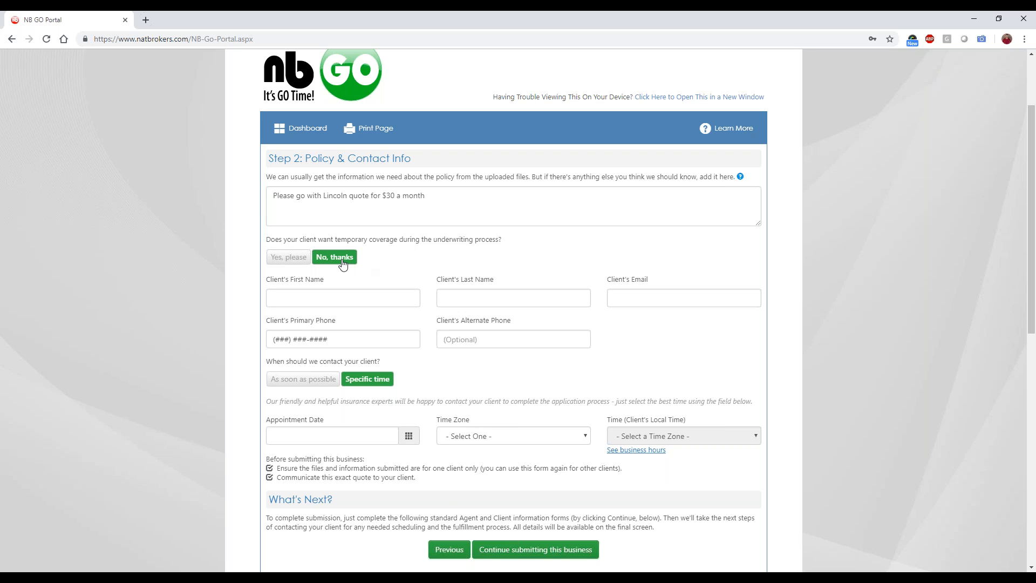
click(327, 299)
text(Valued)
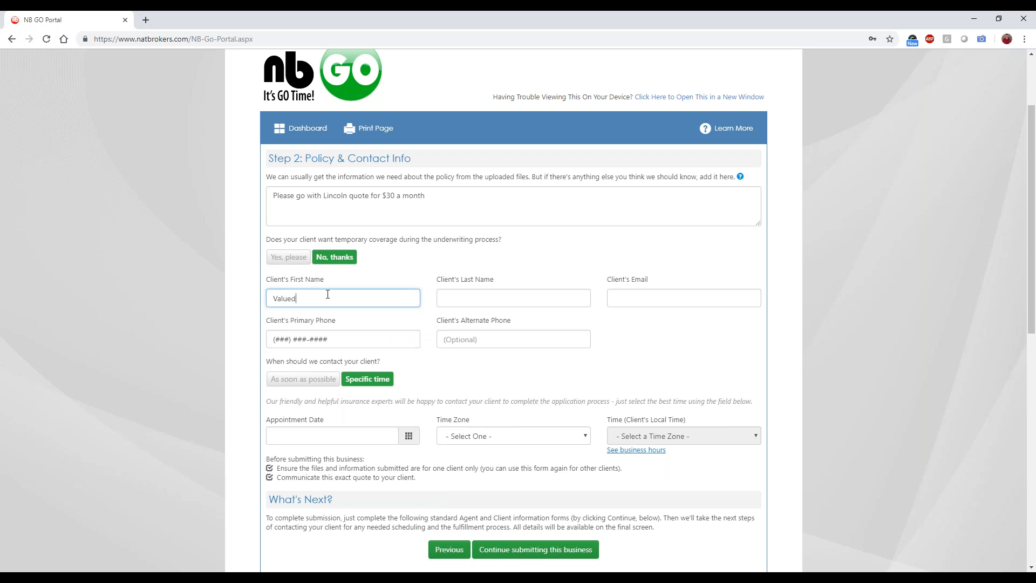
key(Tab)
text(Client)
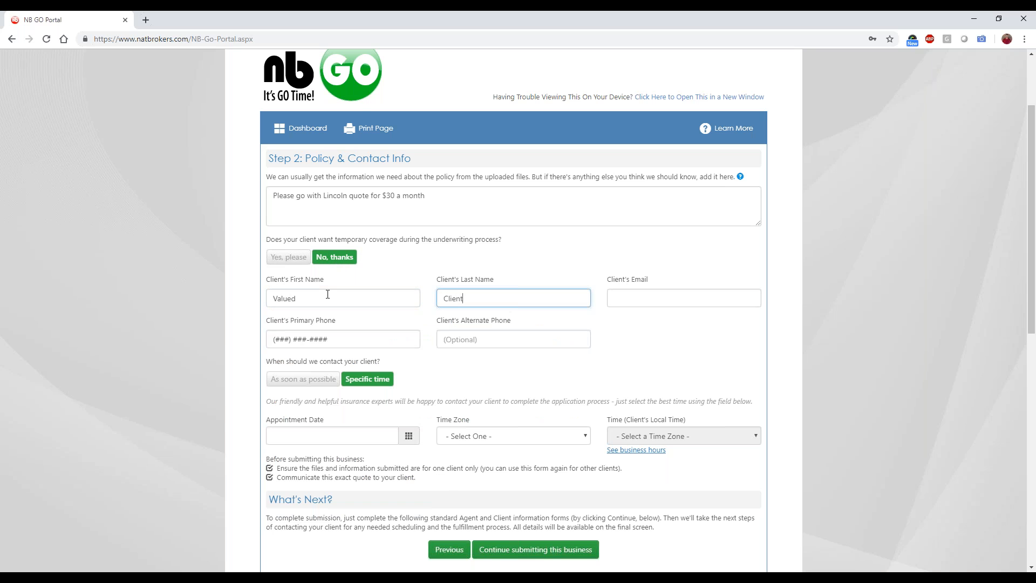
- Fill in the client's e-mail, primary and alternate phone numbers, and request contact as soon as possible
key(Tab)
text(none@gmail.com)
click(353, 335)
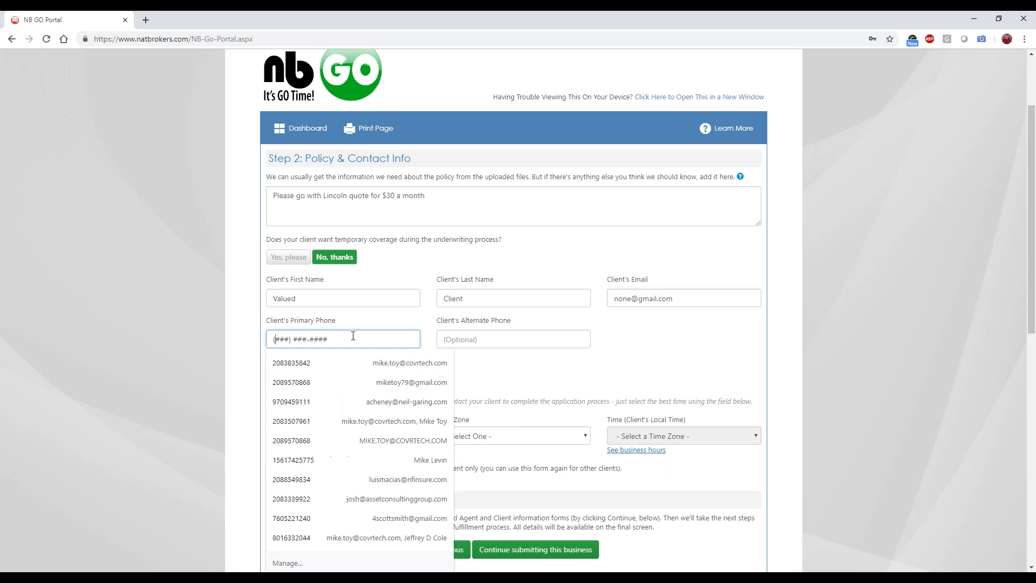
text(2085551234)
key(Tab)
text(208) 555-4)
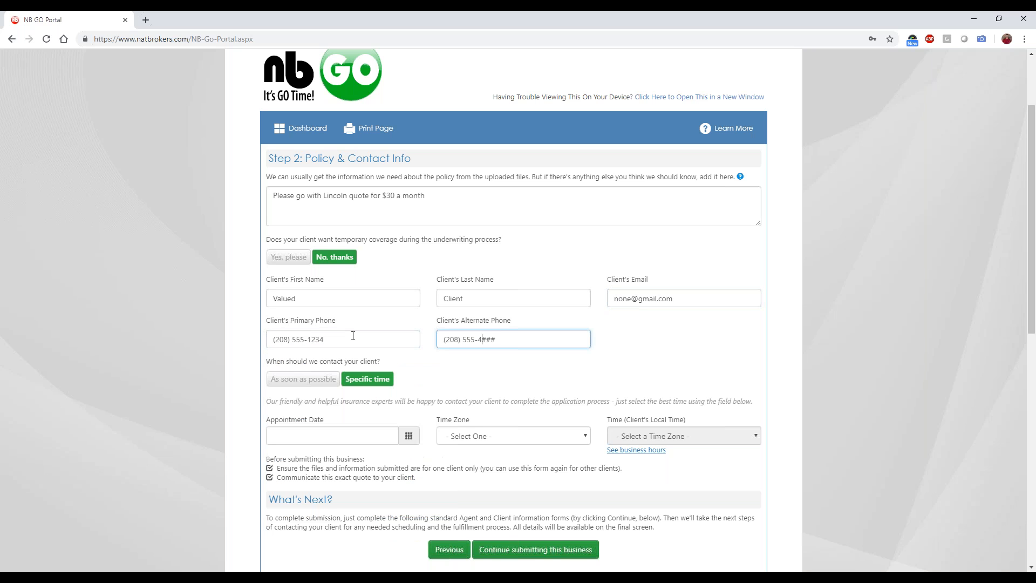
text(321)
click(303, 385)
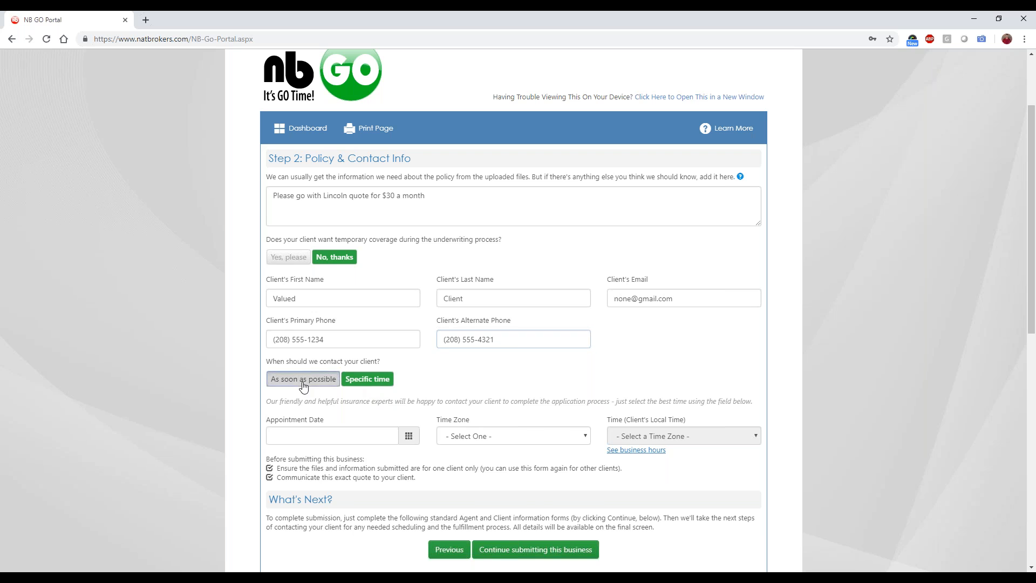
scroll(366, 444, down, 4)
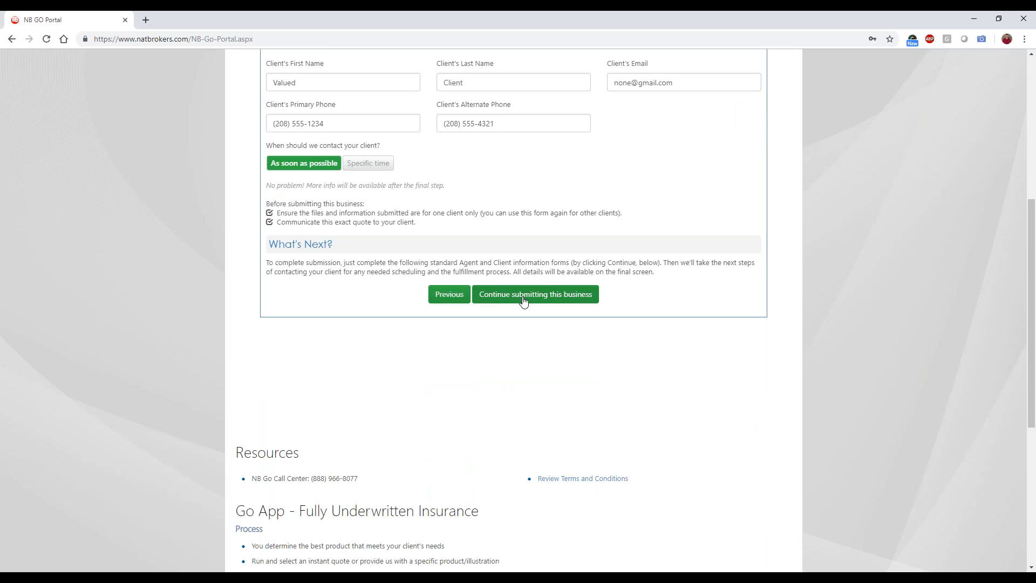
- Continue the submission, mark the carrier appointment as pending, enter the state license number, and submit
click(523, 300)
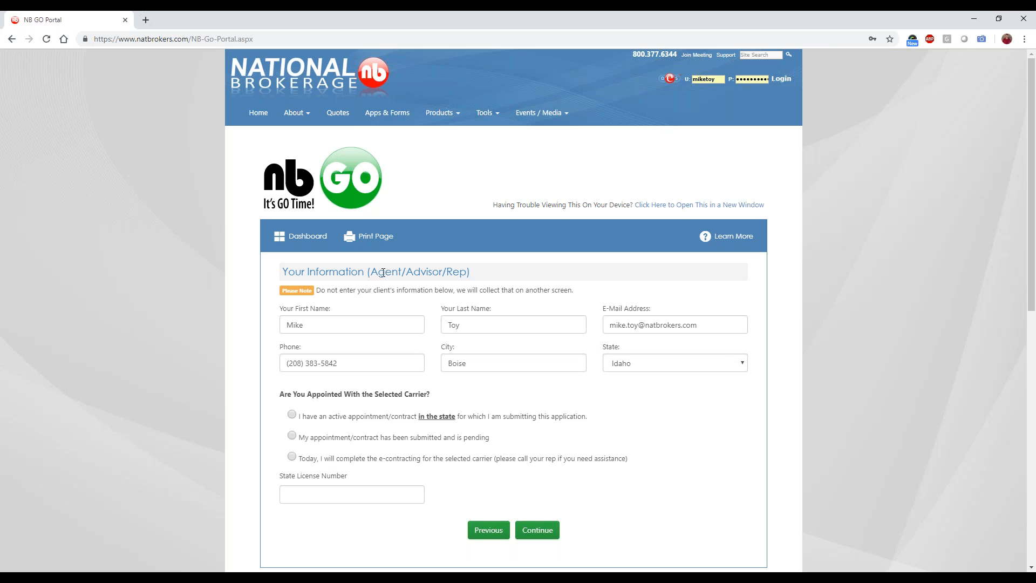
click(292, 435)
click(363, 494)
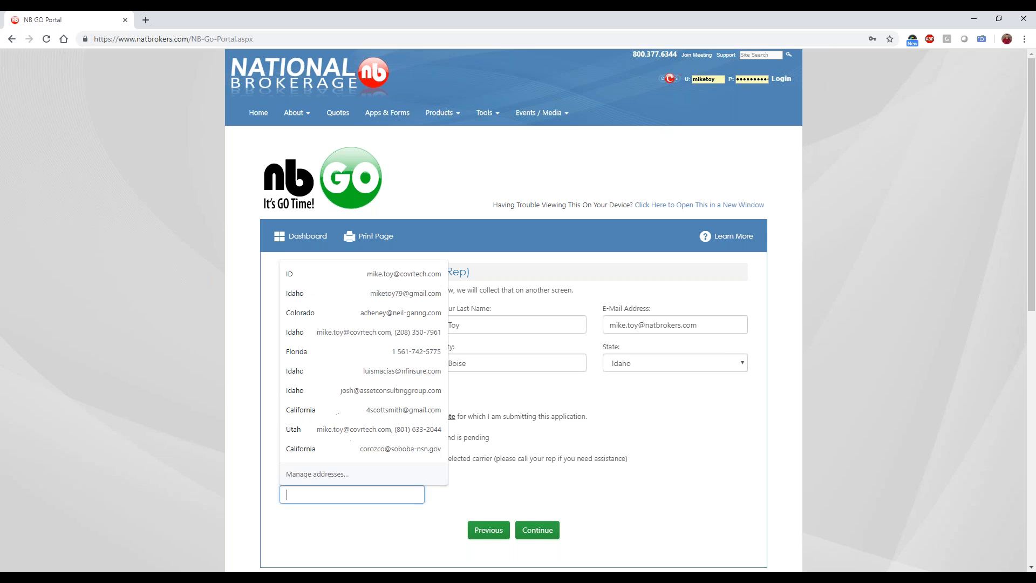
text(1234567)
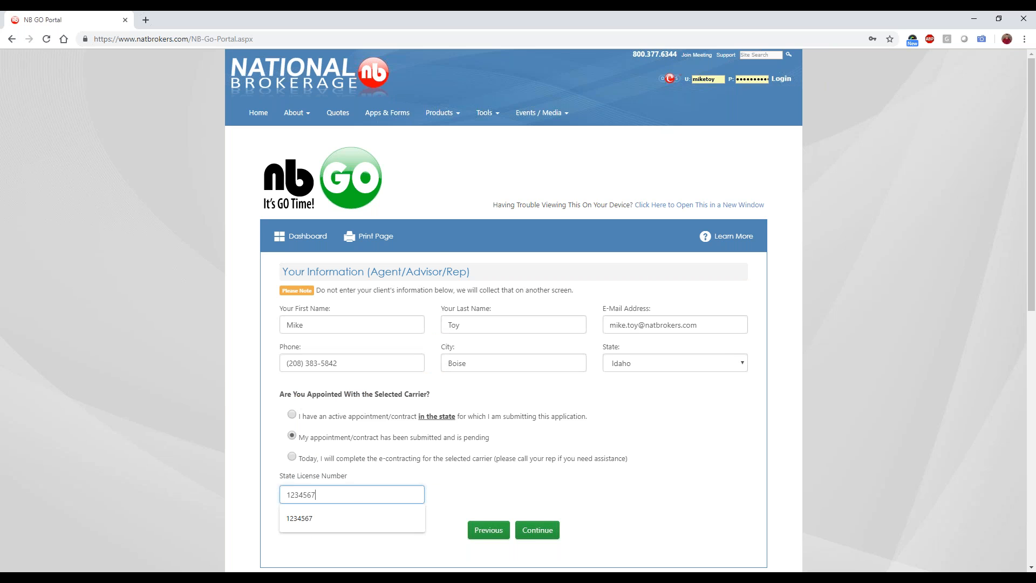
click(532, 528)
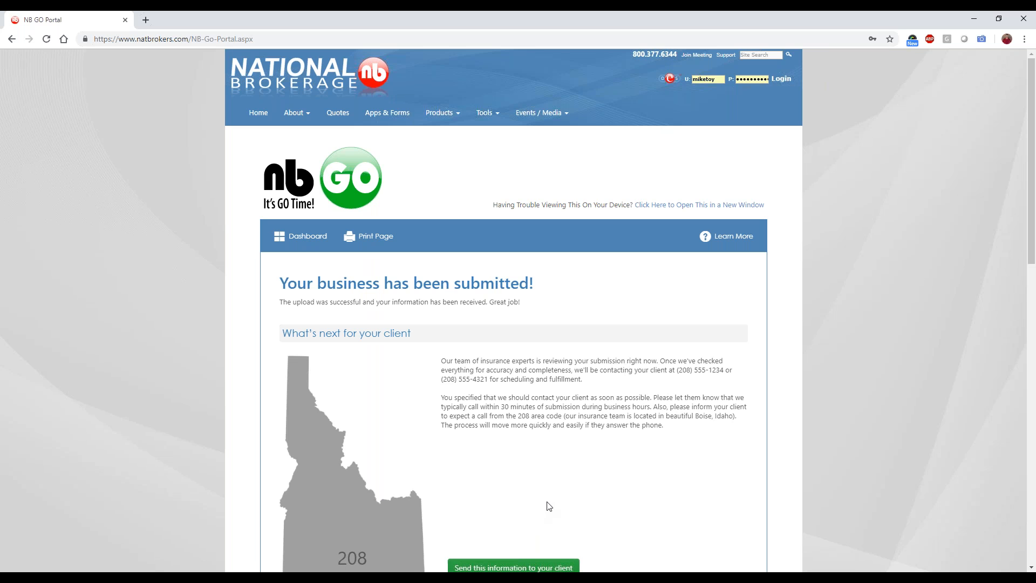
- Review the confirmation page's next steps and send that information to the client by e-mail
scroll(549, 502, down, 1)
scroll(550, 497, down, 2)
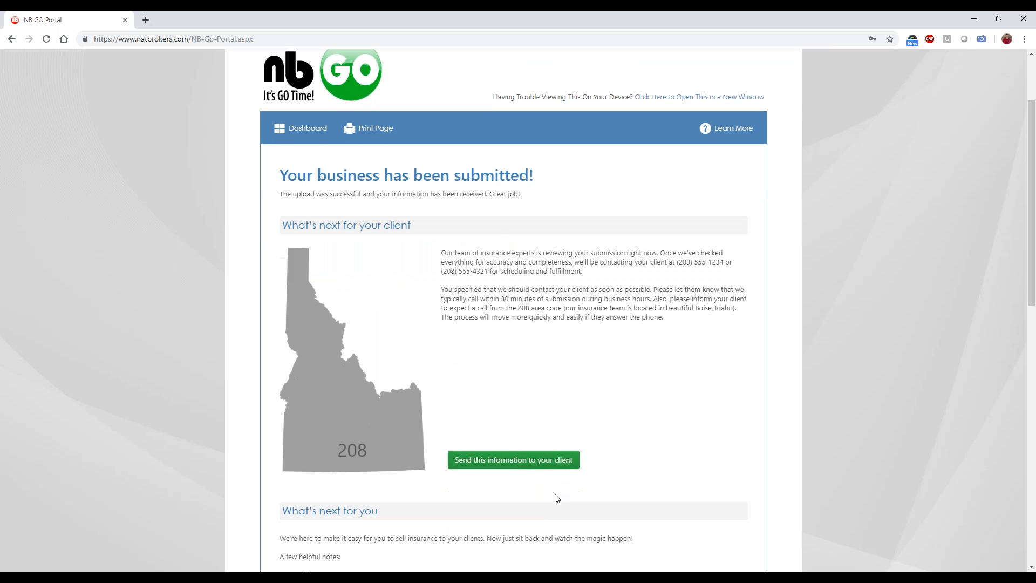
scroll(556, 496, down, 1)
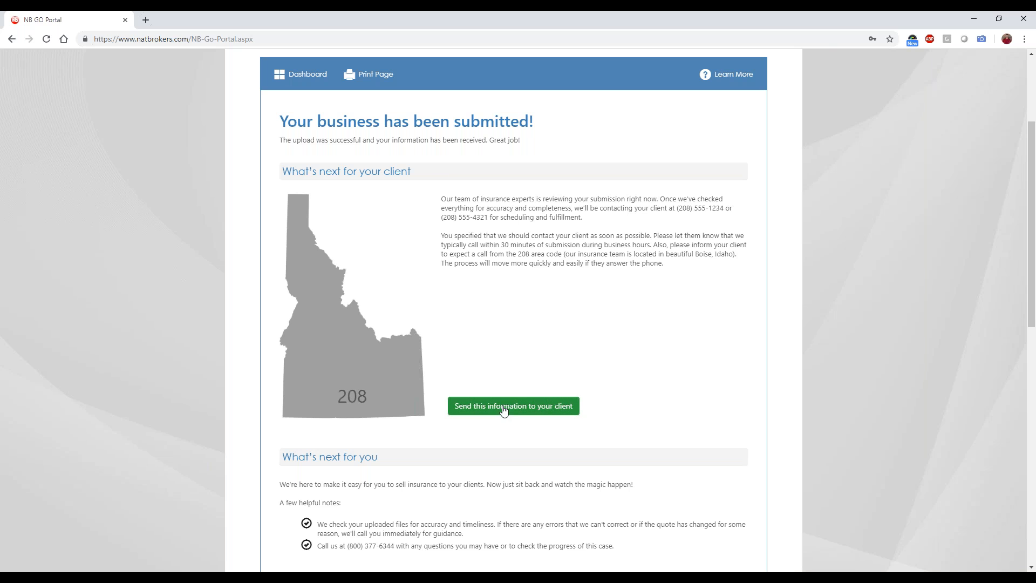
drag(677, 209, 706, 209)
click(668, 307)
scroll(600, 307, down, 1)
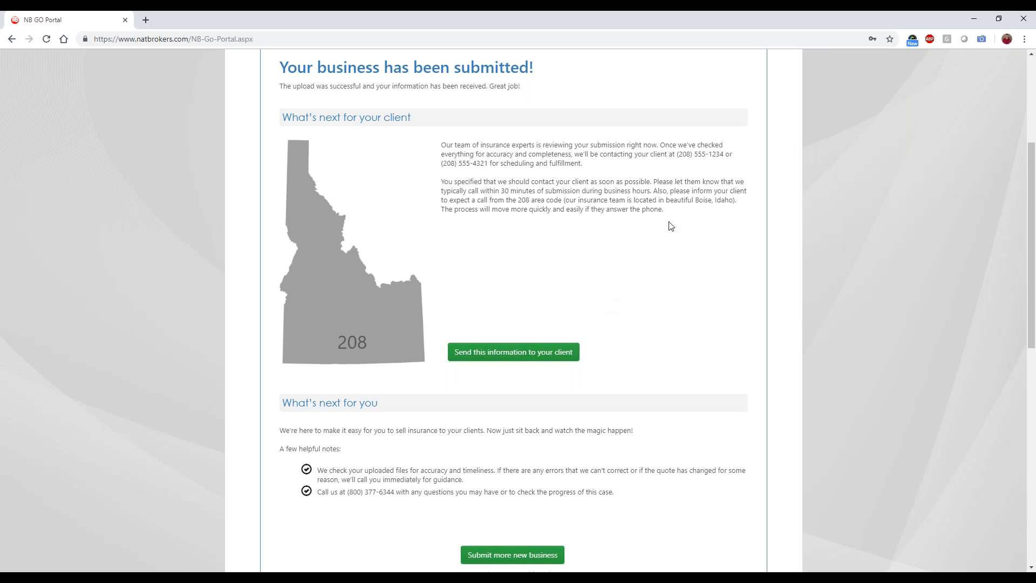
drag(734, 201, 519, 203)
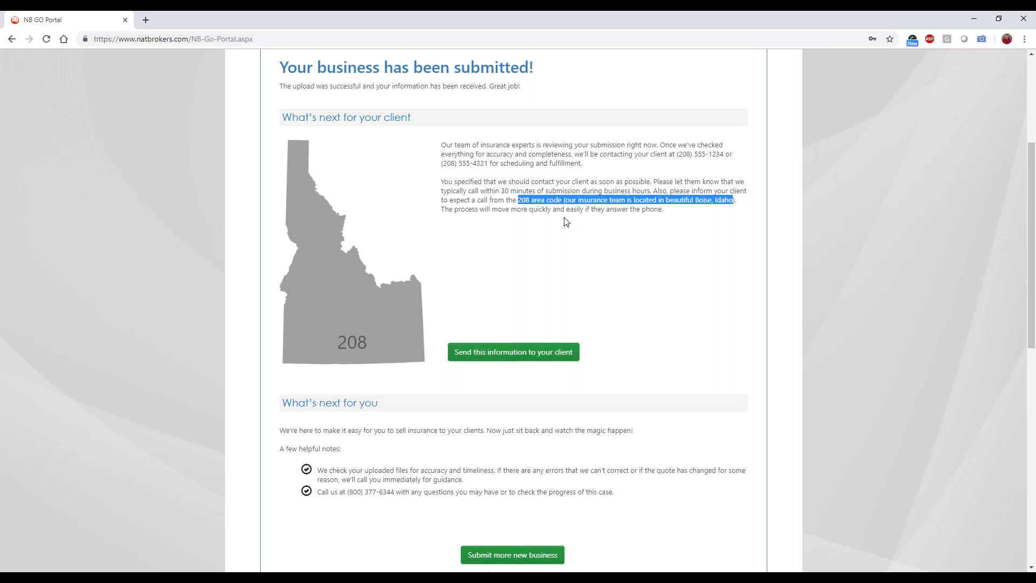
click(589, 262)
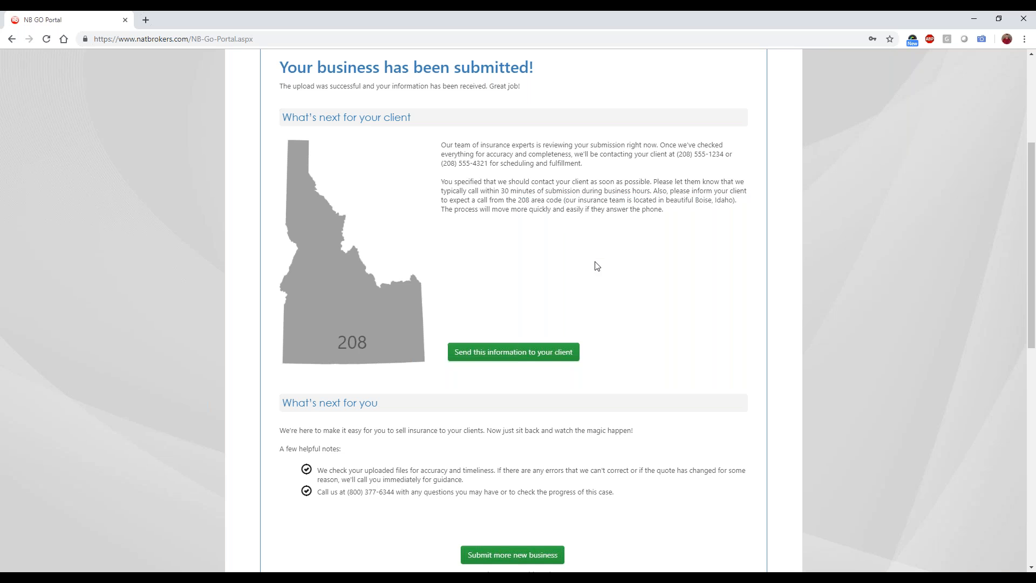
click(513, 352)
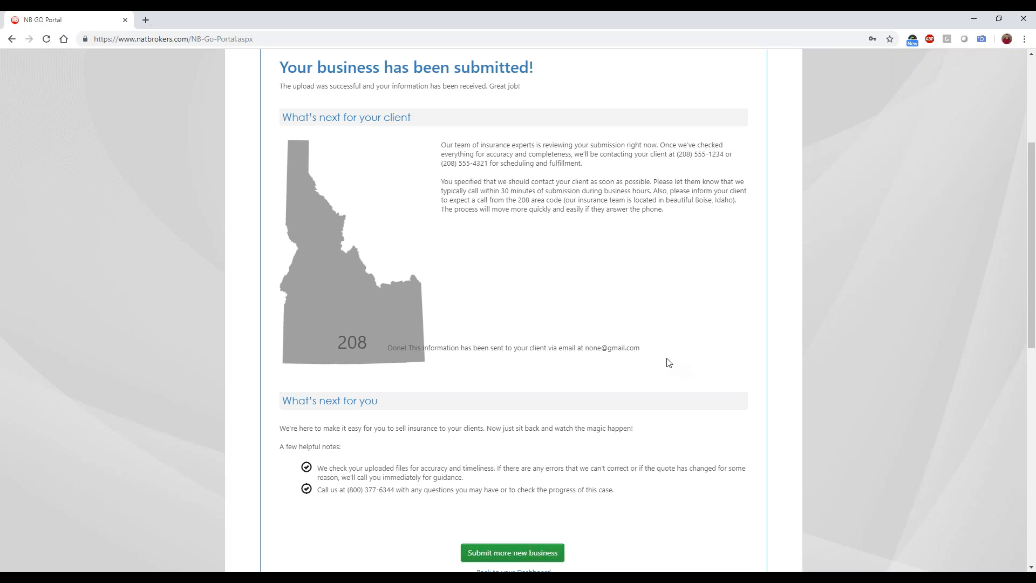
scroll(669, 368, down, 2)
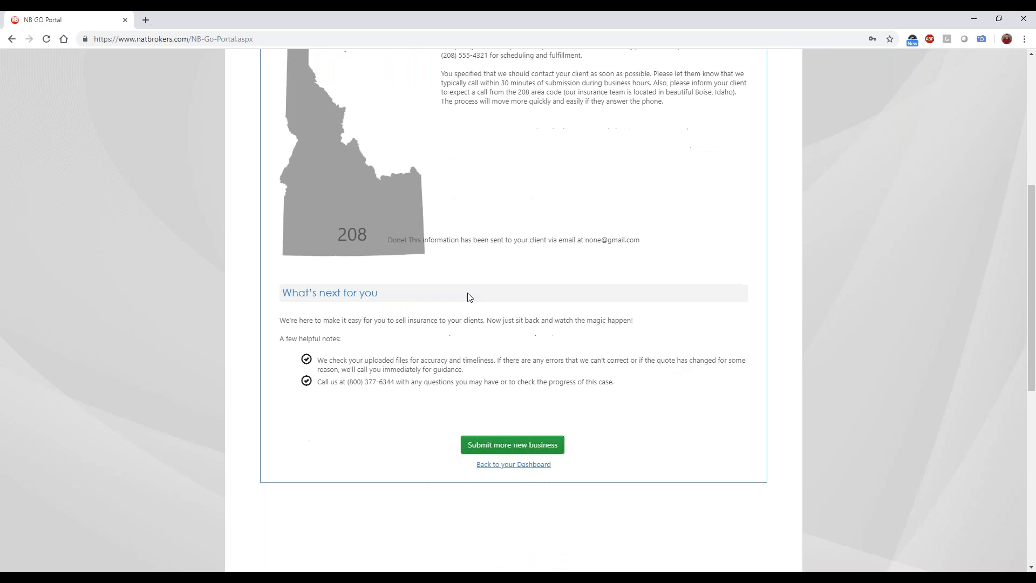
- Go back to the NB Go dashboard, then minimise the browser window
click(520, 470)
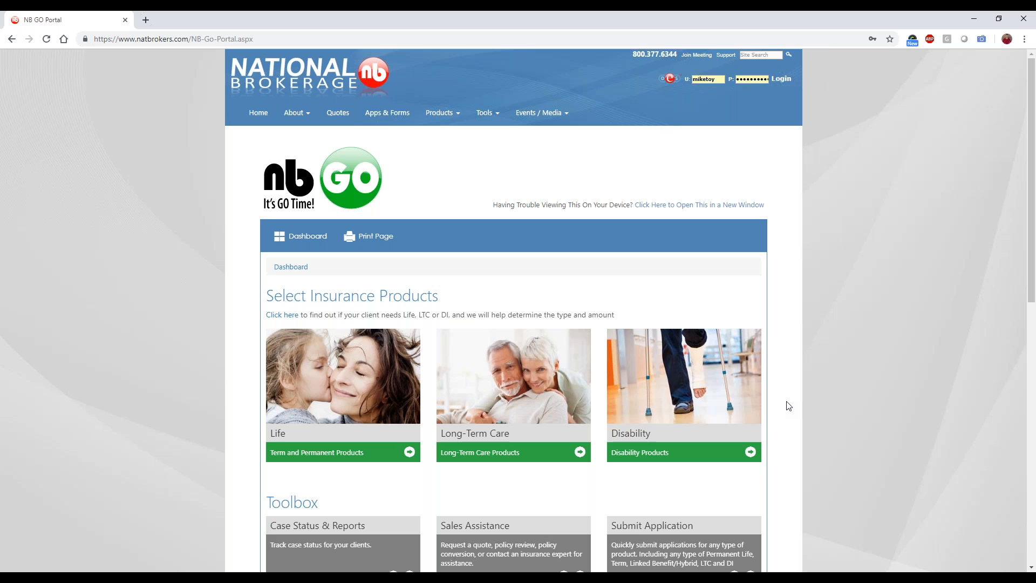
click(974, 21)
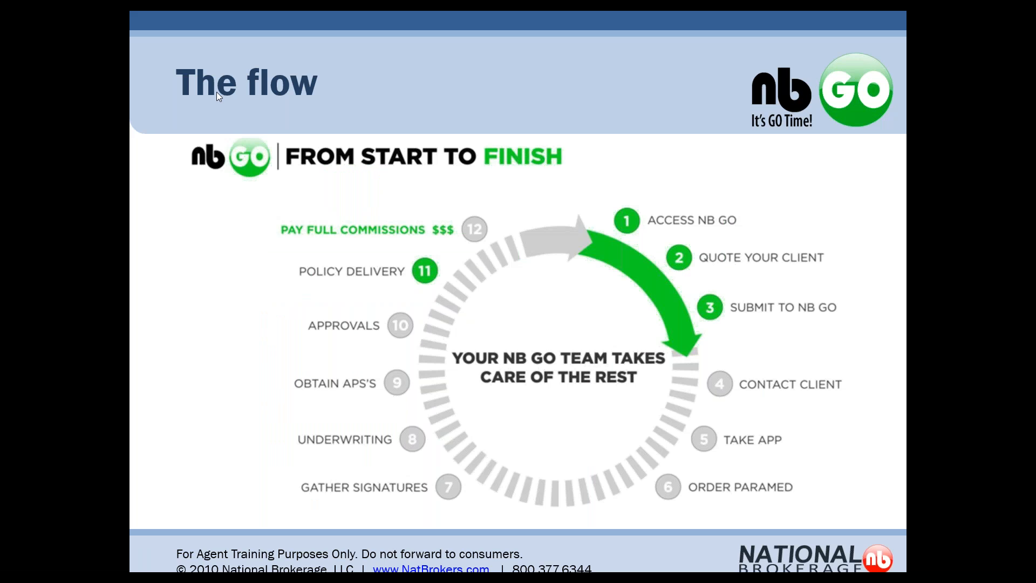